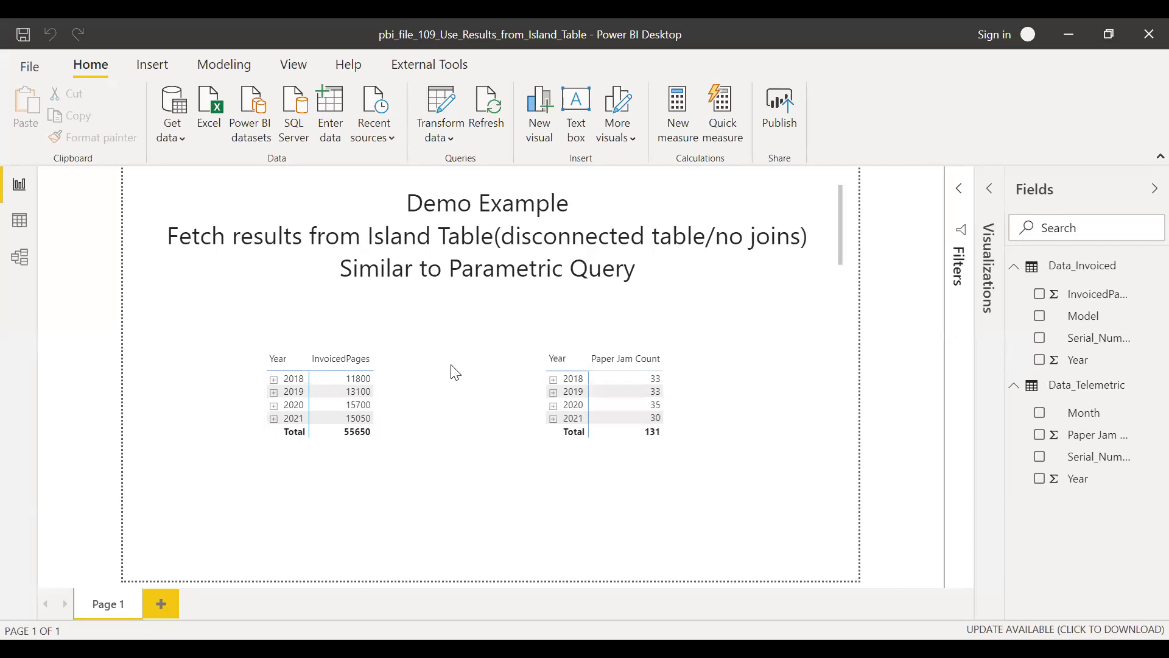
# - Check the fields of the InvoicedPages and Paper Jam Count matrices, then view Data_Invoiced's raw rows
pyautogui.click(422, 364)
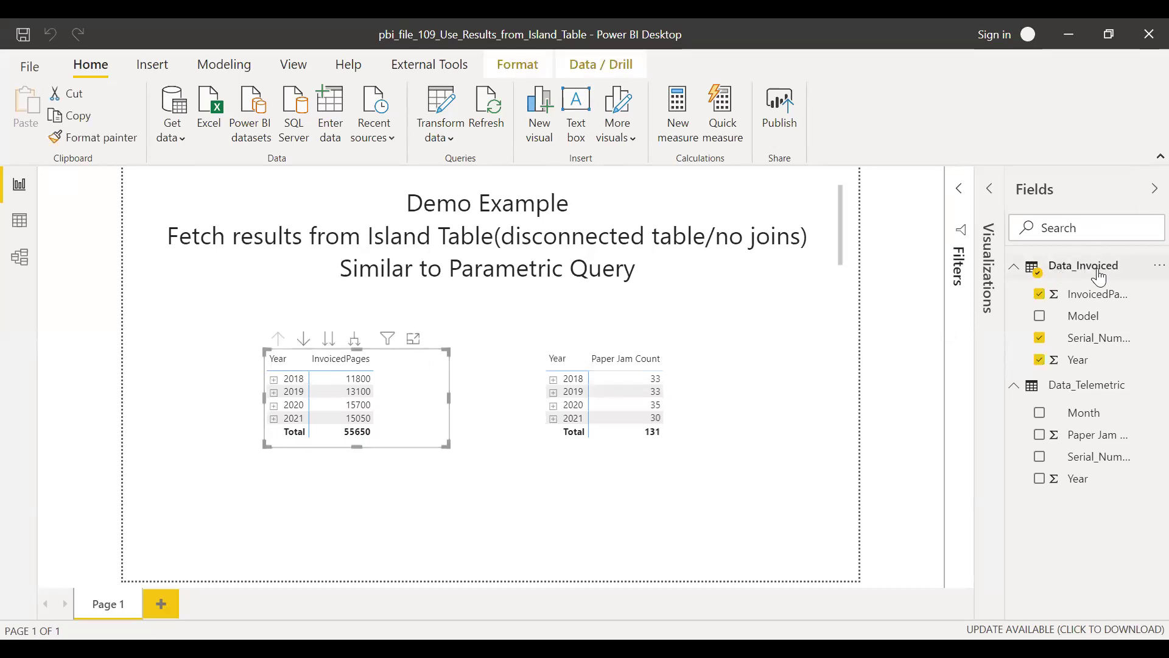
pyautogui.click(673, 365)
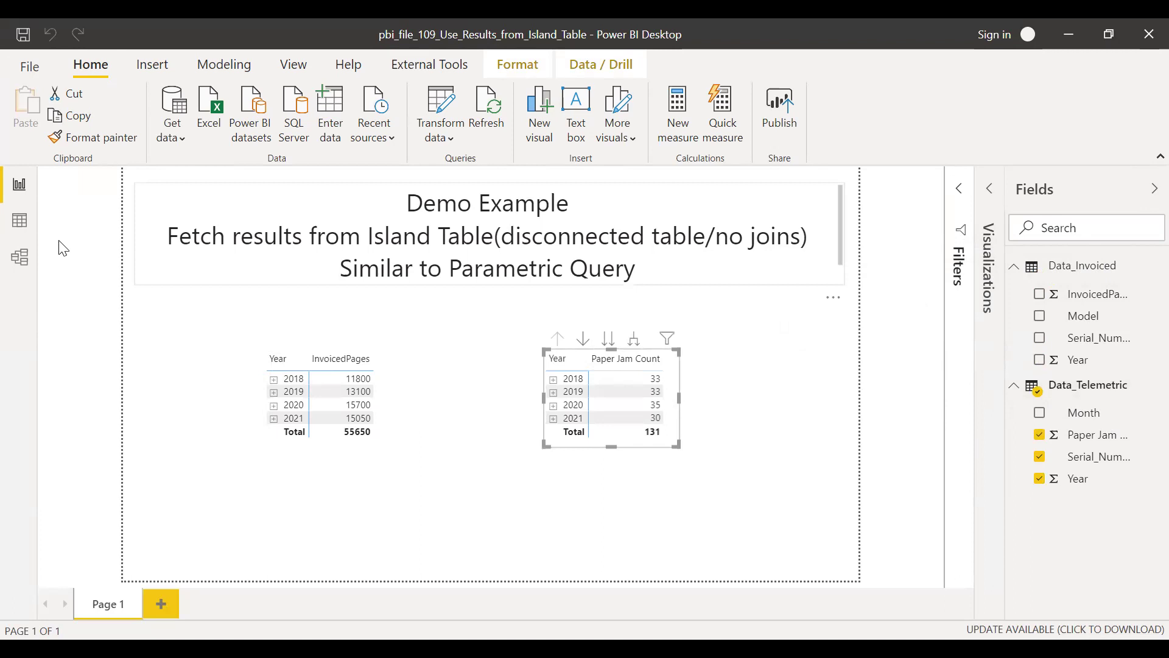
pyautogui.click(23, 231)
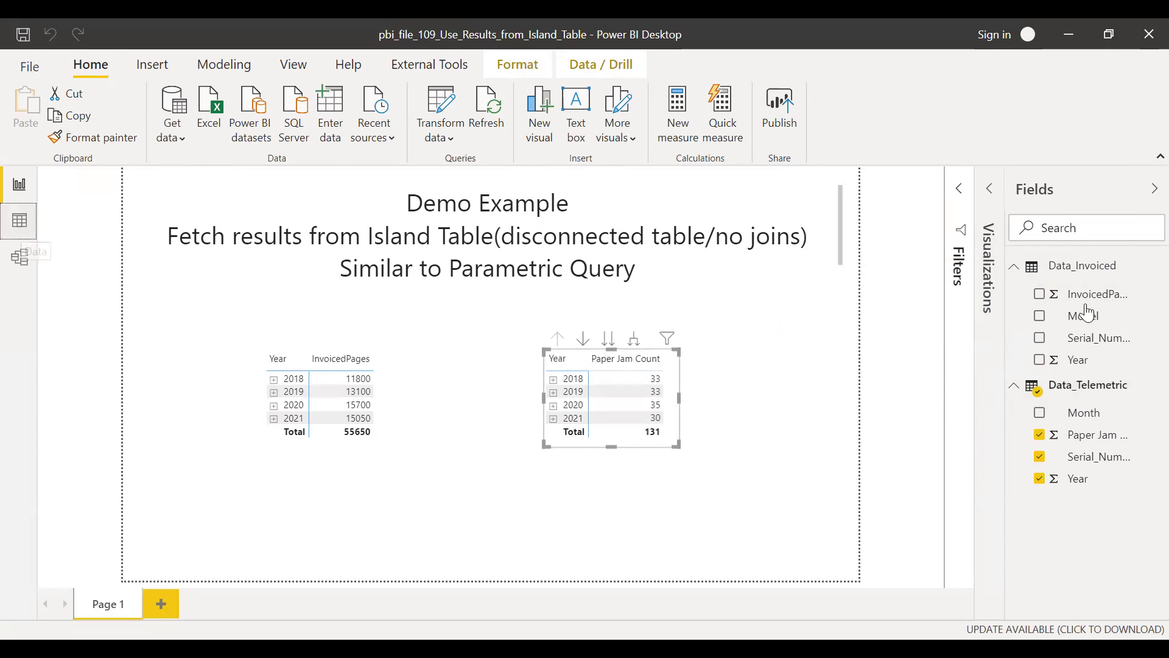
pyautogui.click(1081, 271)
# - Review Data_Invoiced and Data_Telemetric columns, then view both unrelated tables in the Model diagram
pyautogui.click(1077, 273)
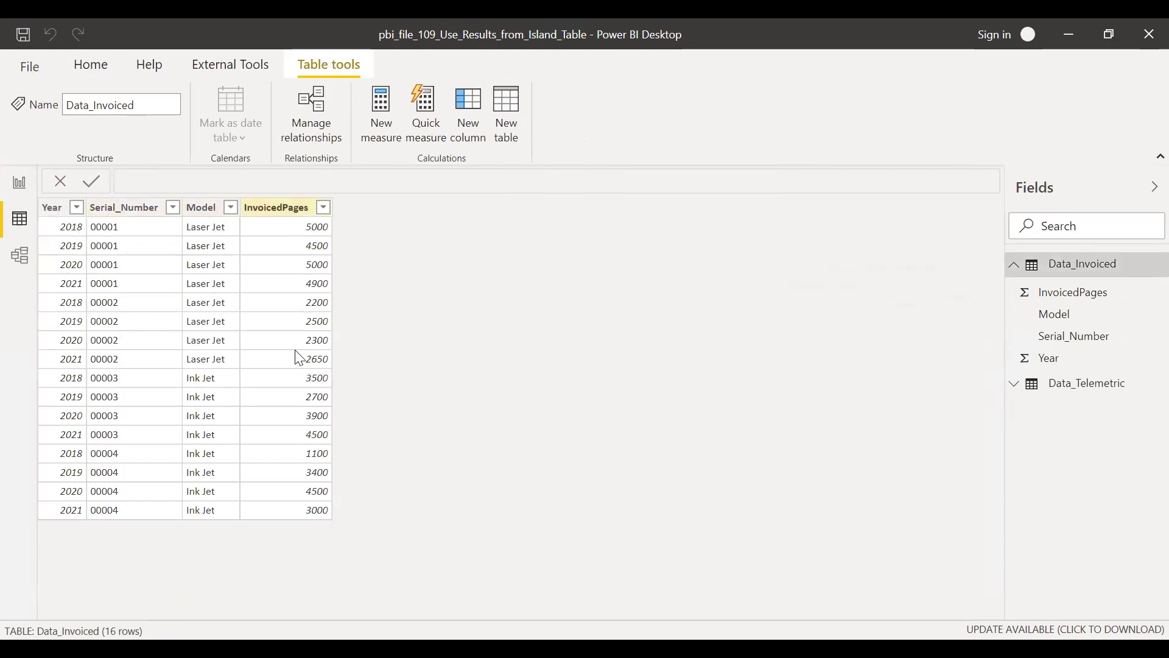
pyautogui.click(1086, 389)
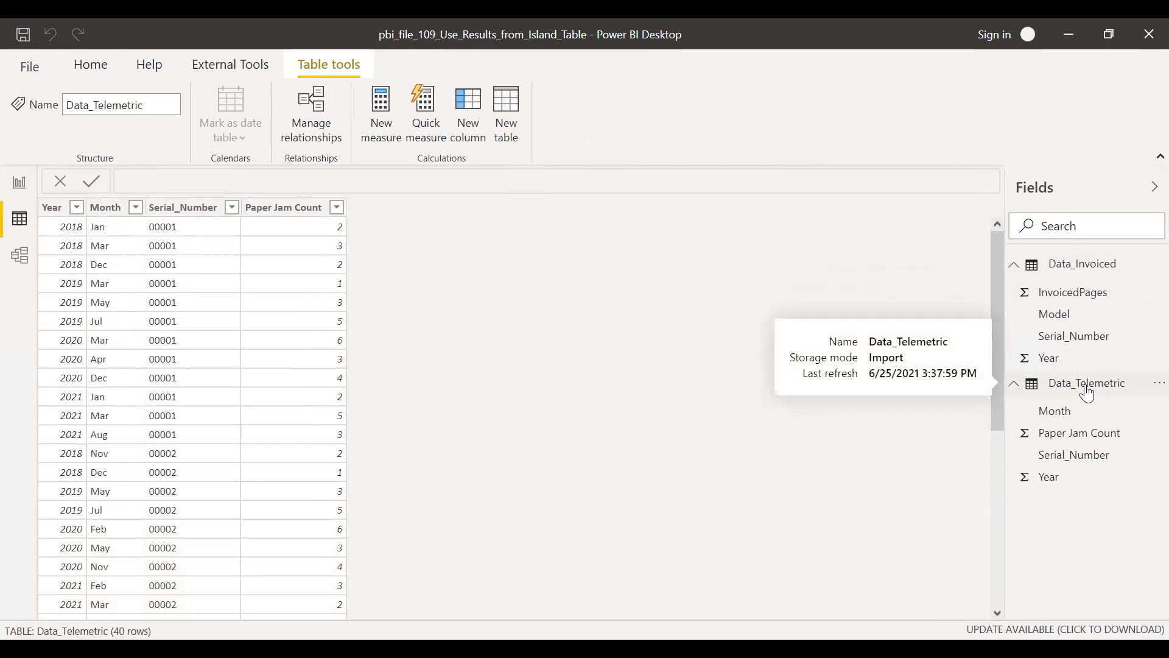
pyautogui.moveTo(172, 209); pyautogui.dragTo(166, 279)
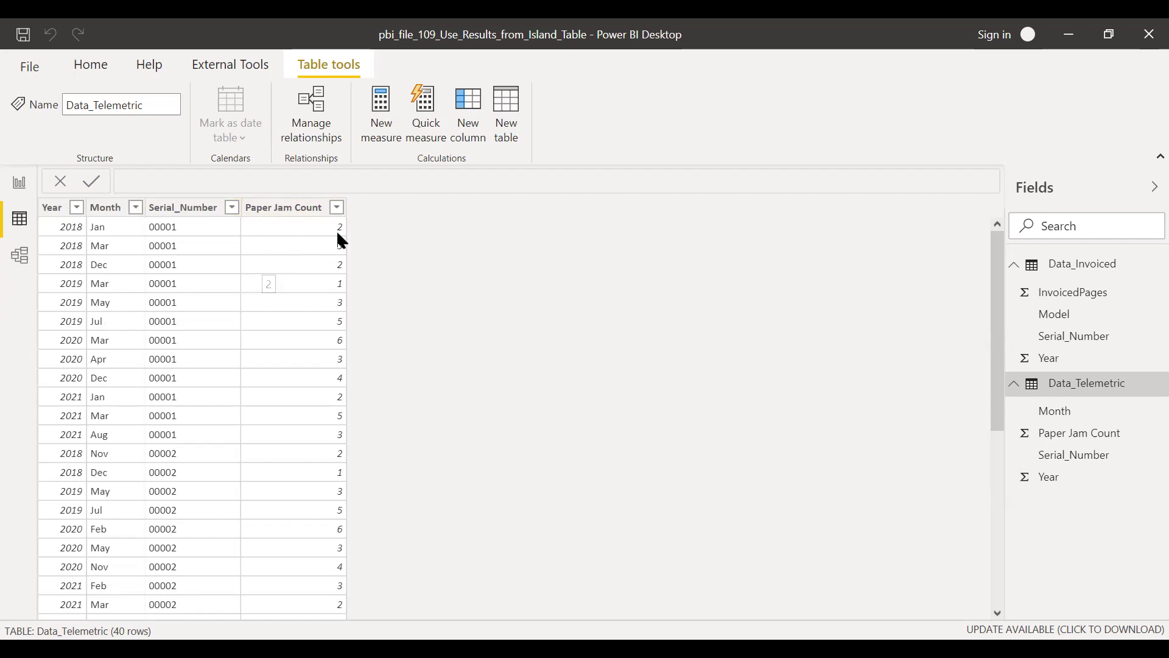
pyautogui.click(20, 256)
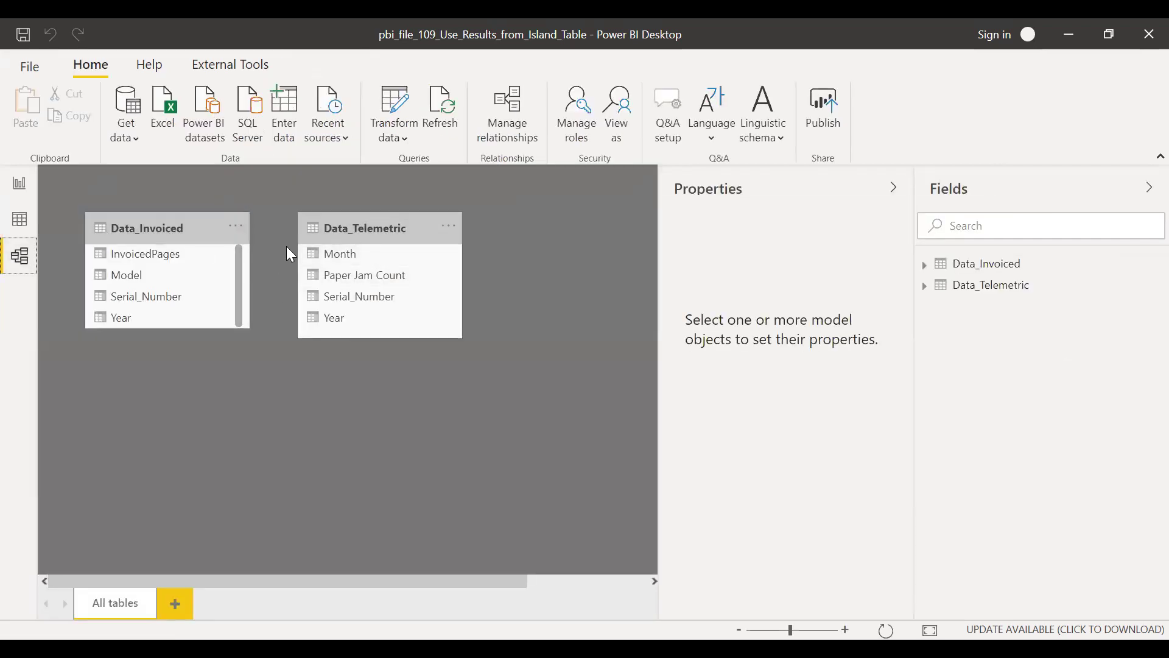
# - Back on the report page, add a new measure to the Data_Invoiced table
pyautogui.click(18, 192)
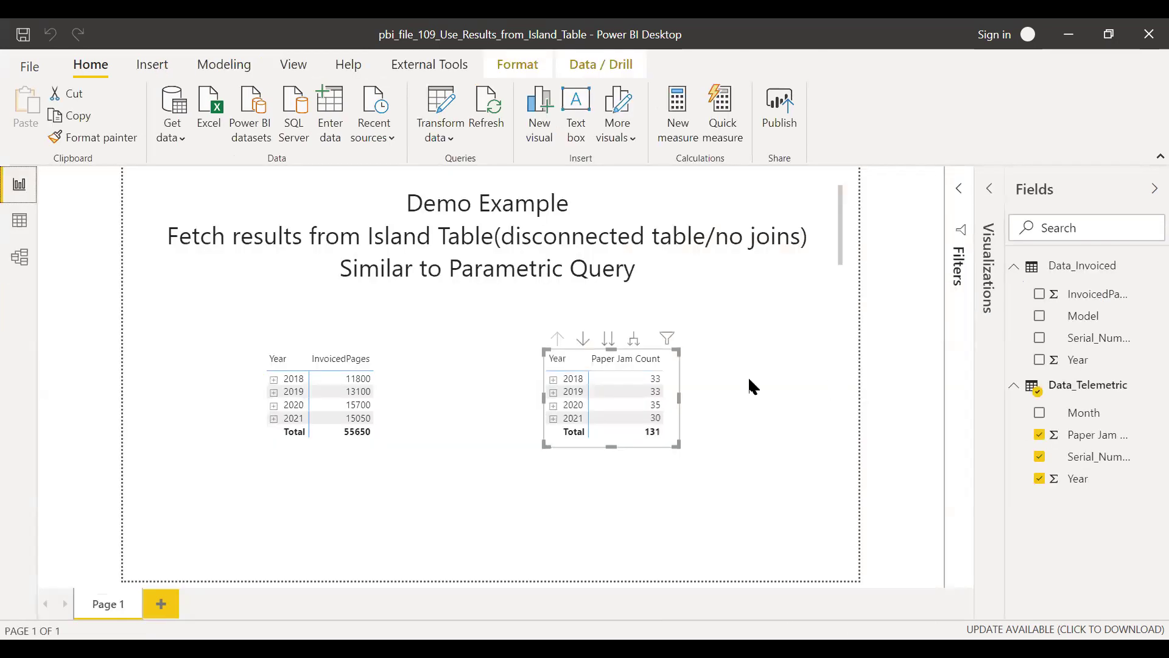
pyautogui.rightClick(1084, 274)
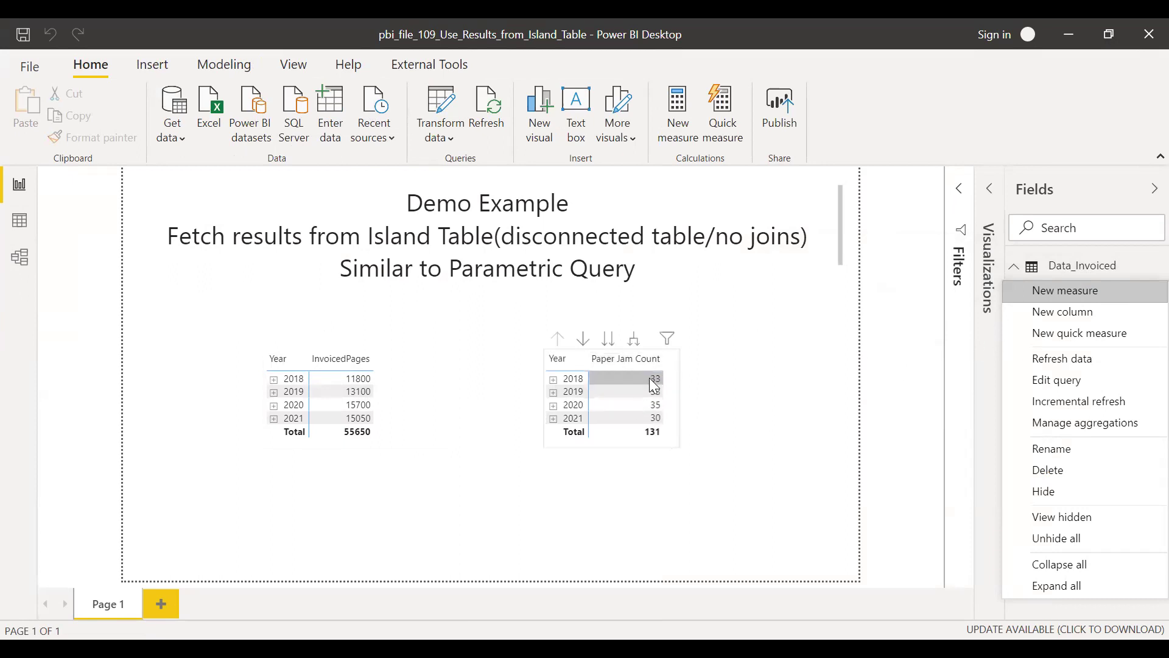
pyautogui.click(941, 344)
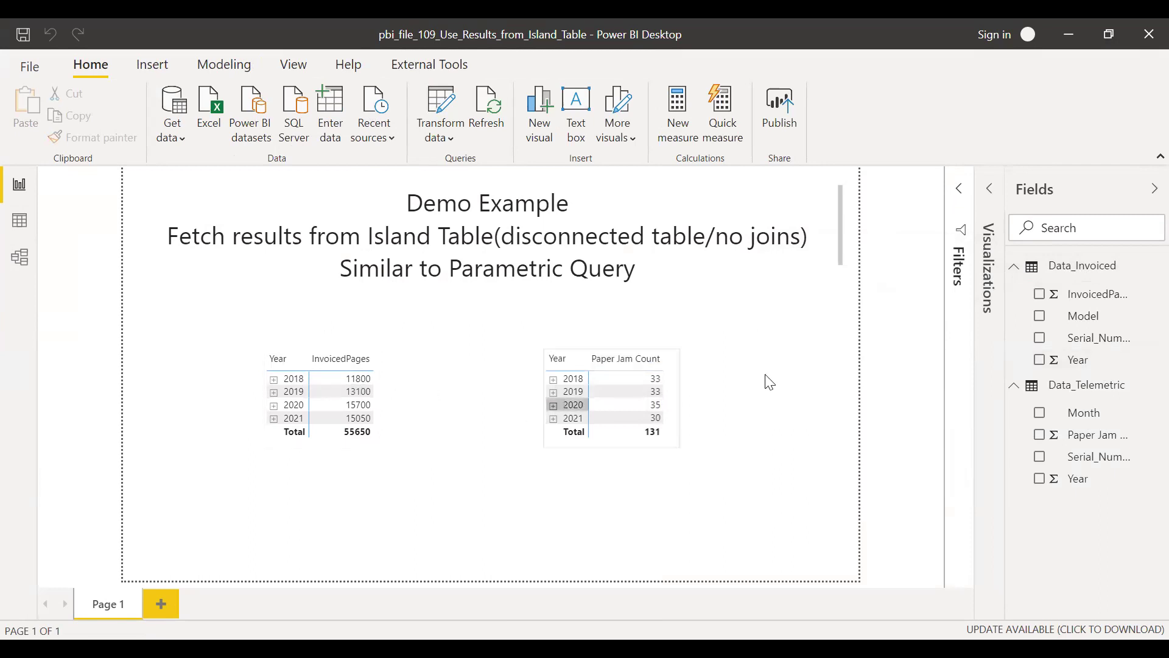
pyautogui.rightClick(1072, 267)
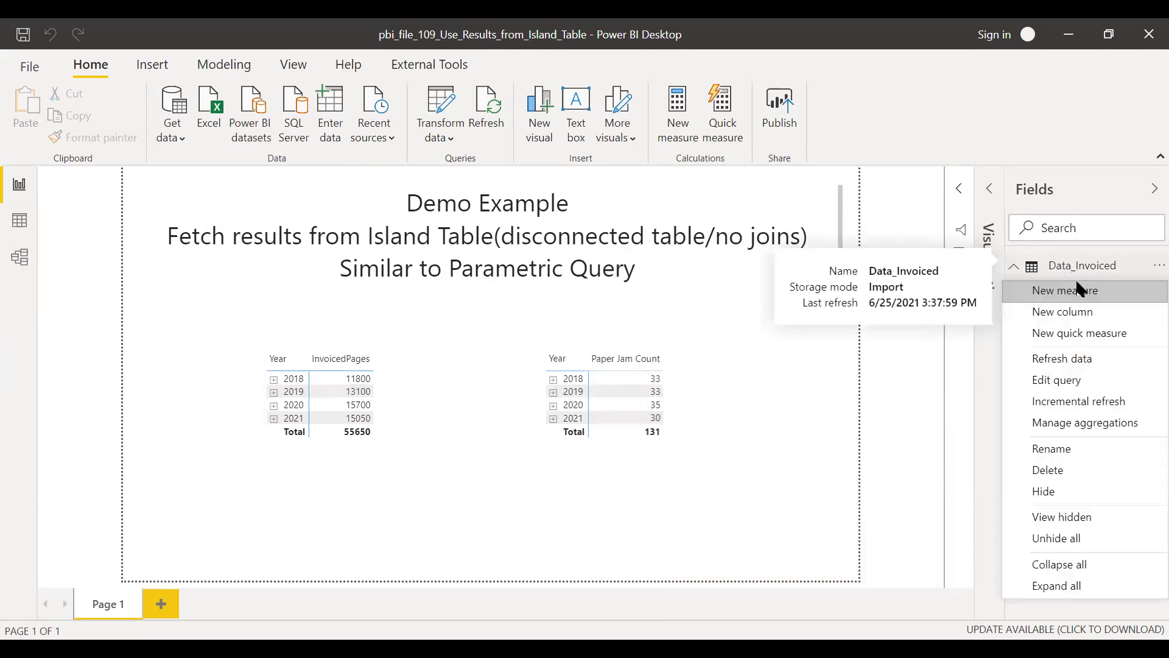
pyautogui.click(1088, 293)
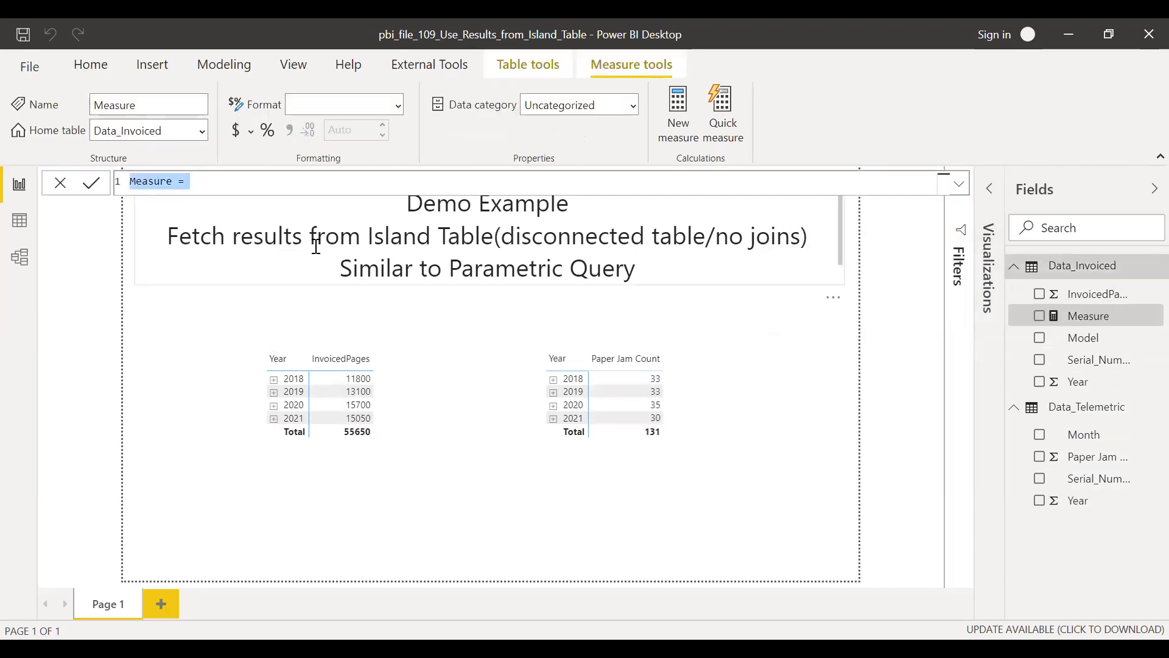
# - Start Paper_Jam_Count = CALCULATE(SUM(Data_Telemetric[Paper Jam Count]) followed by a TREATAS filter
pyautogui.write('Pati')
pyautogui.press('BackSpace')
pyautogui.press('BackSpace')
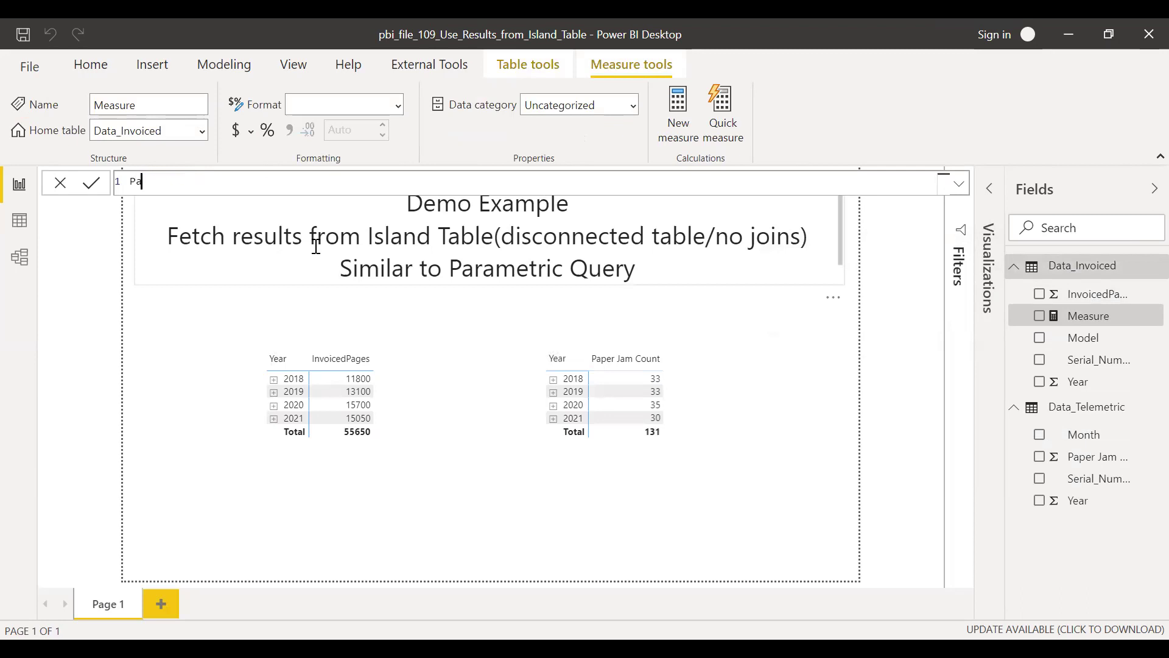
pyautogui.write('per_Jam_Count = CALCULATE(')
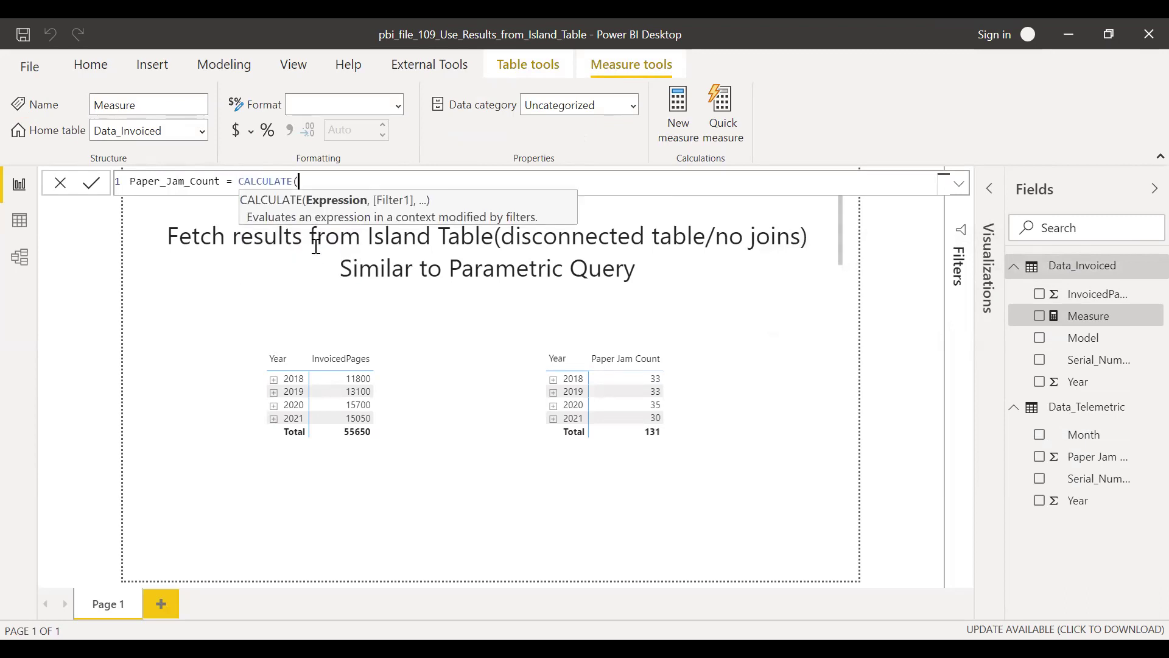
pyautogui.write('SUM(')
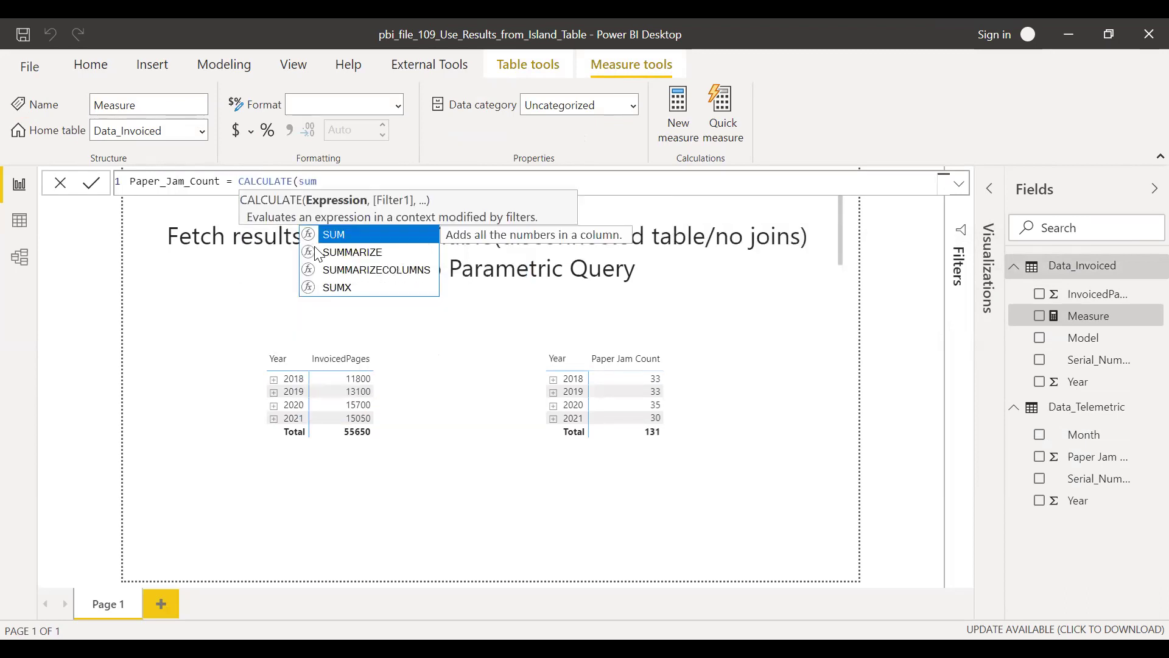
pyautogui.write('pap')
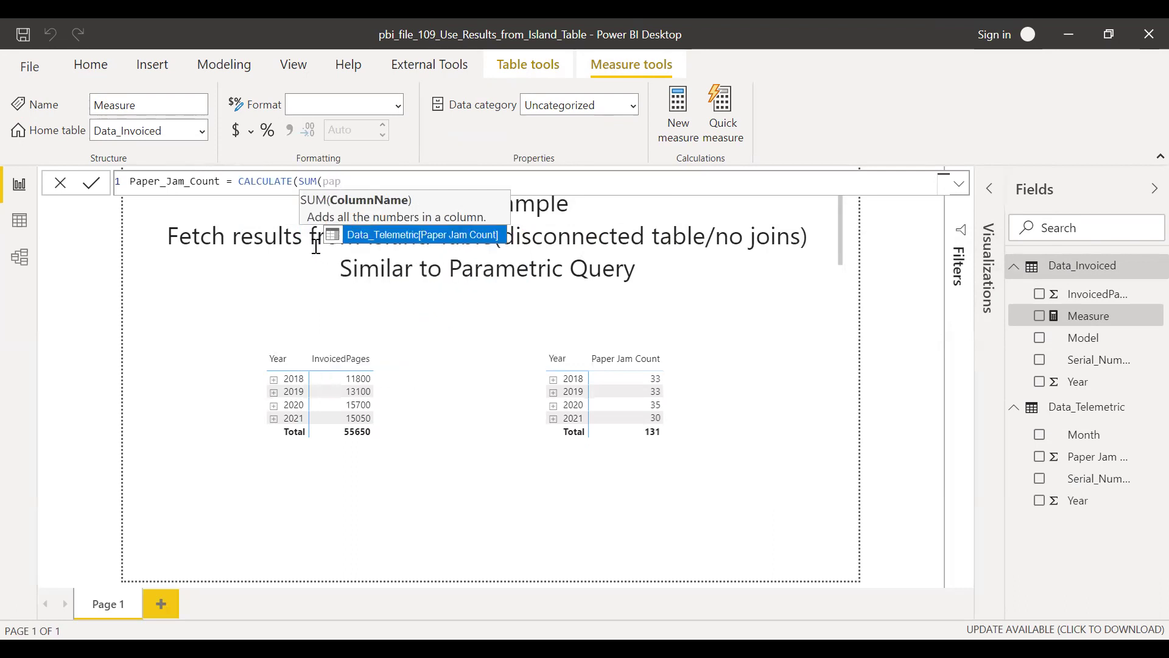
pyautogui.press('Tab')
pyautogui.write(')')
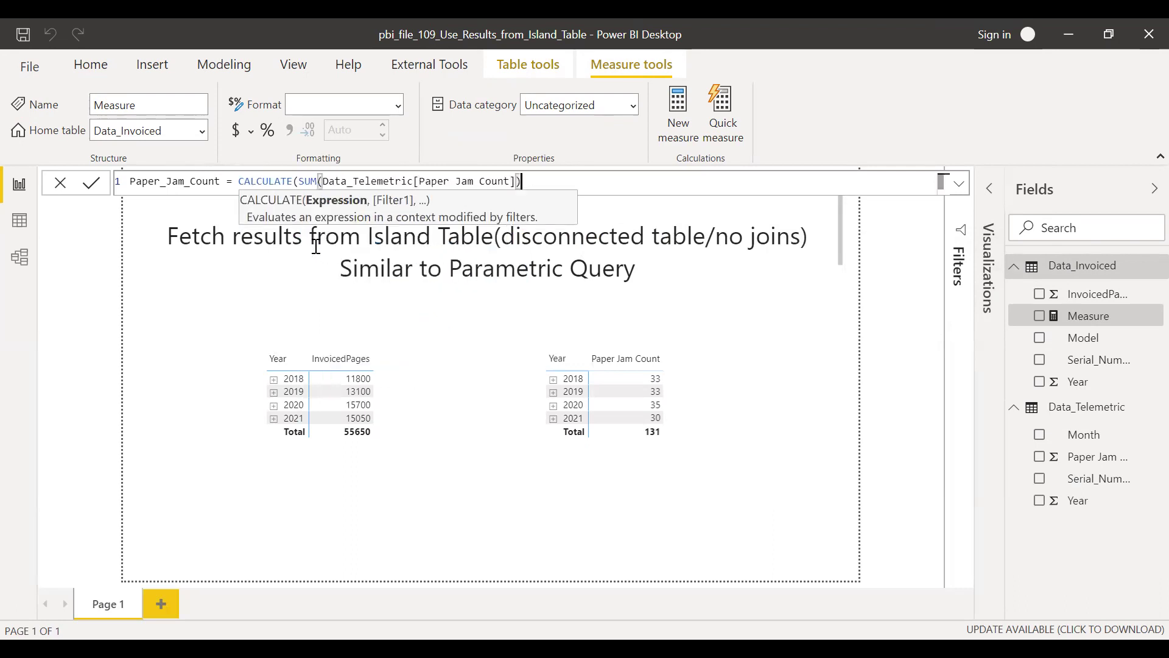
pyautogui.write(',treat')
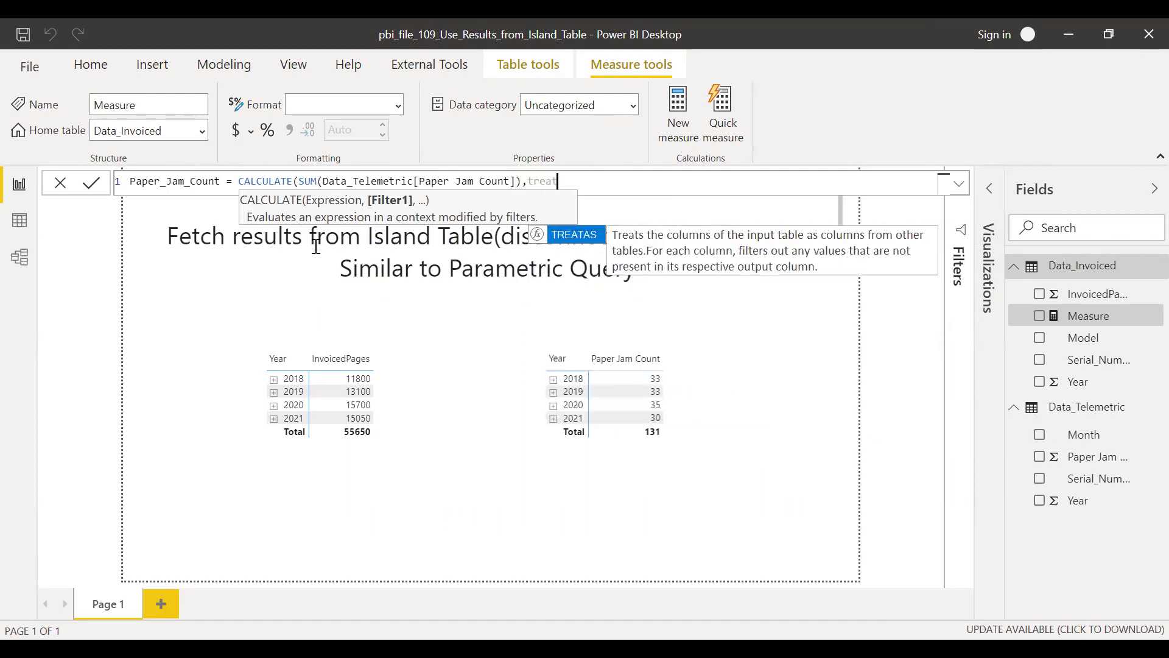
pyautogui.press('Tab')
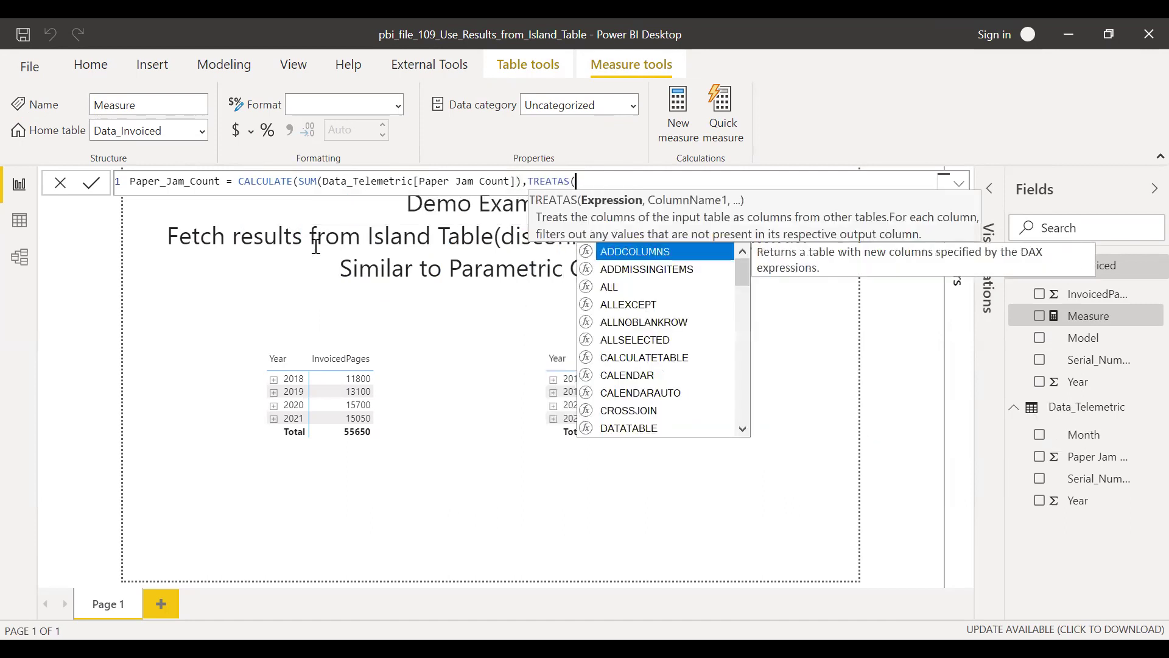
# - Finish TREATAS(VALUES(Data_Invoiced[Year]),Data_Telemetric[Year]) and commit the Paper_Jam_Count measure
pyautogui.write('sum')
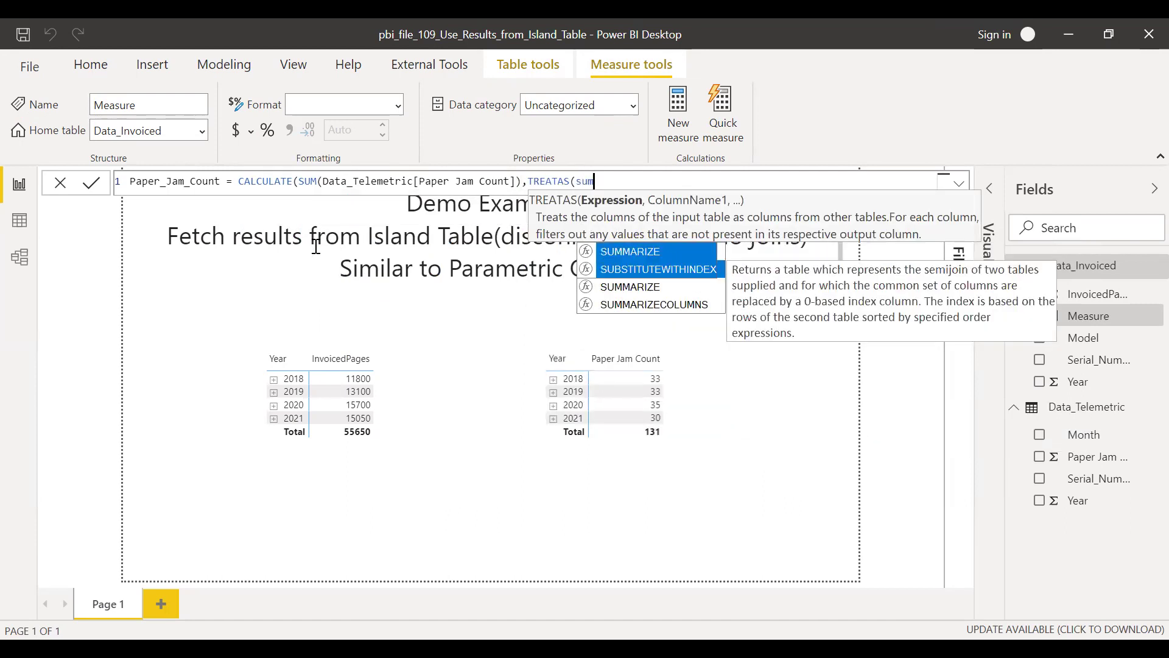
pyautogui.write('(')
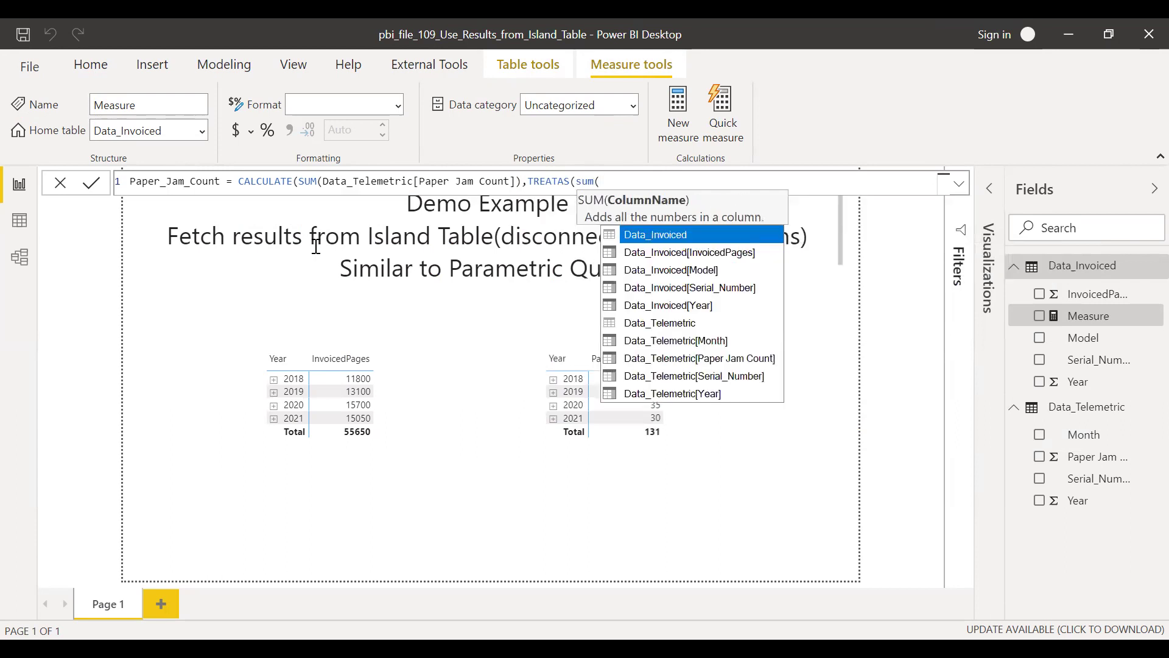
pyautogui.press('BackSpace')
pyautogui.press('BackSpace')
pyautogui.press('BackSpace')
pyautogui.press('BackSpace')
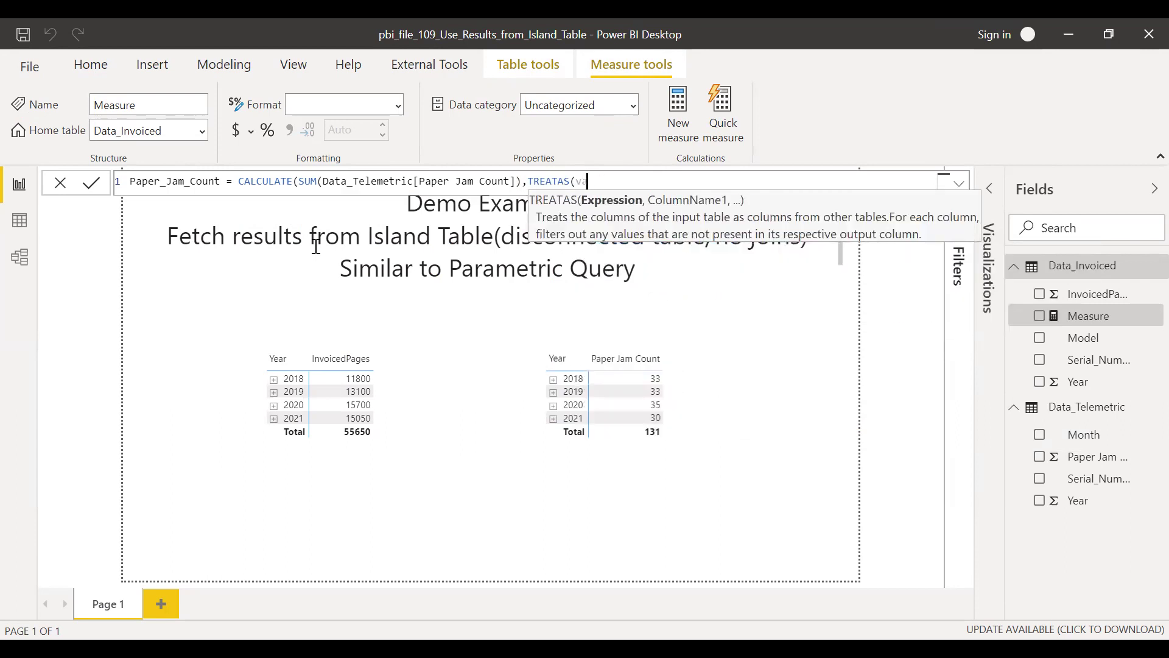
pyautogui.write('val')
pyautogui.press('Tab')
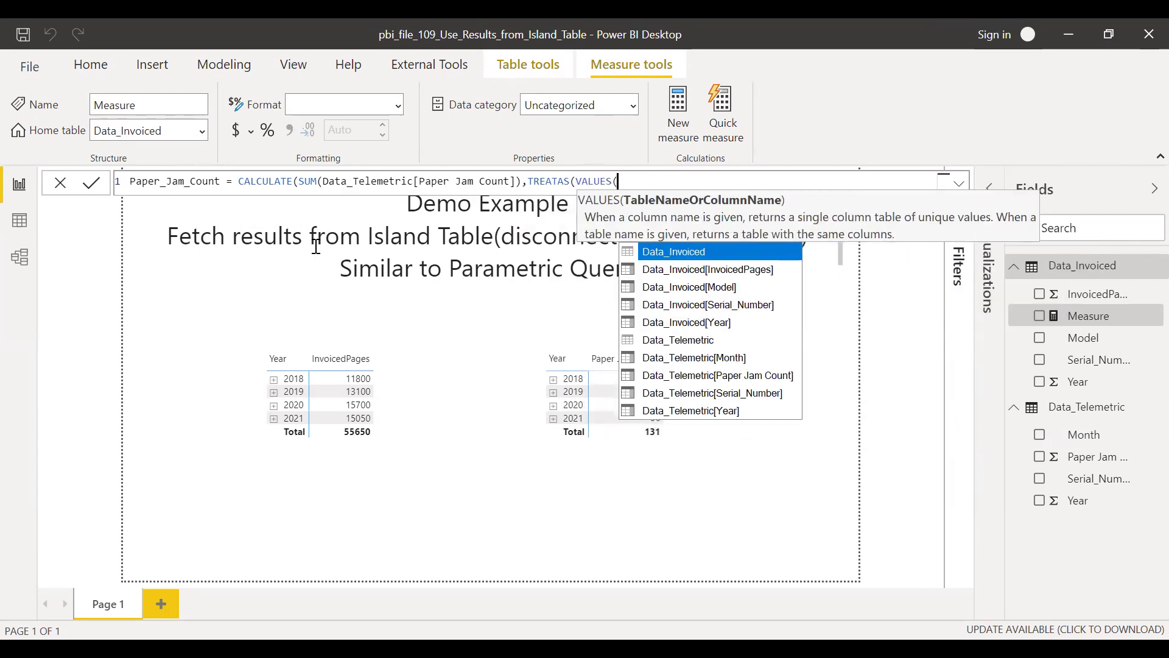
pyautogui.write('year')
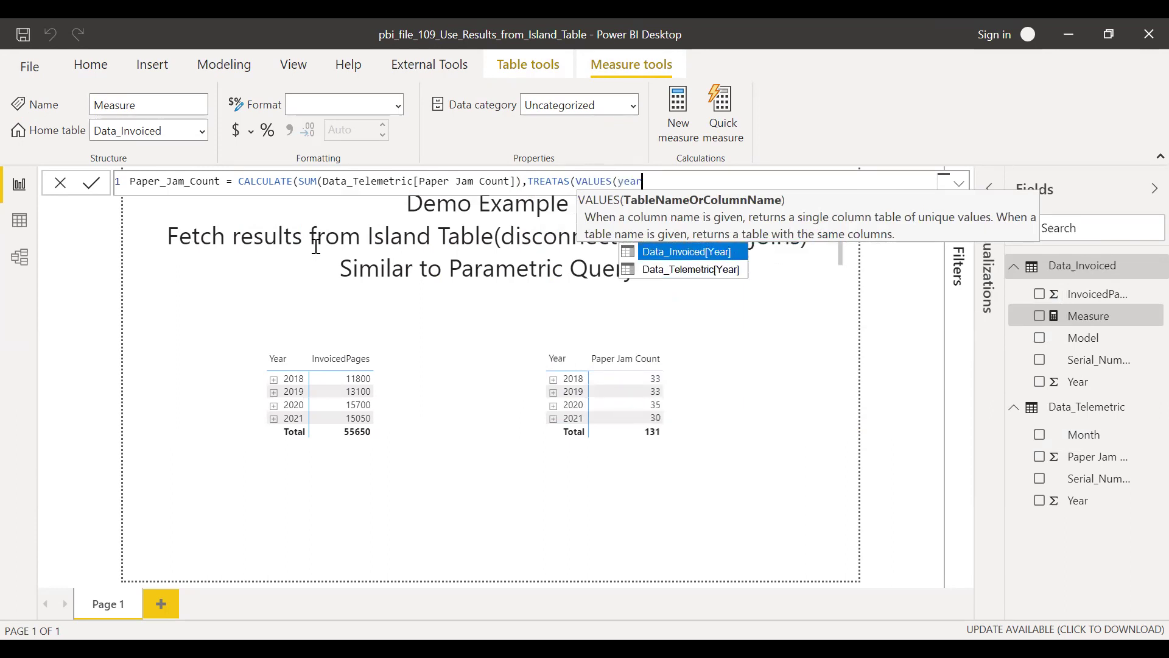
pyautogui.press('Tab')
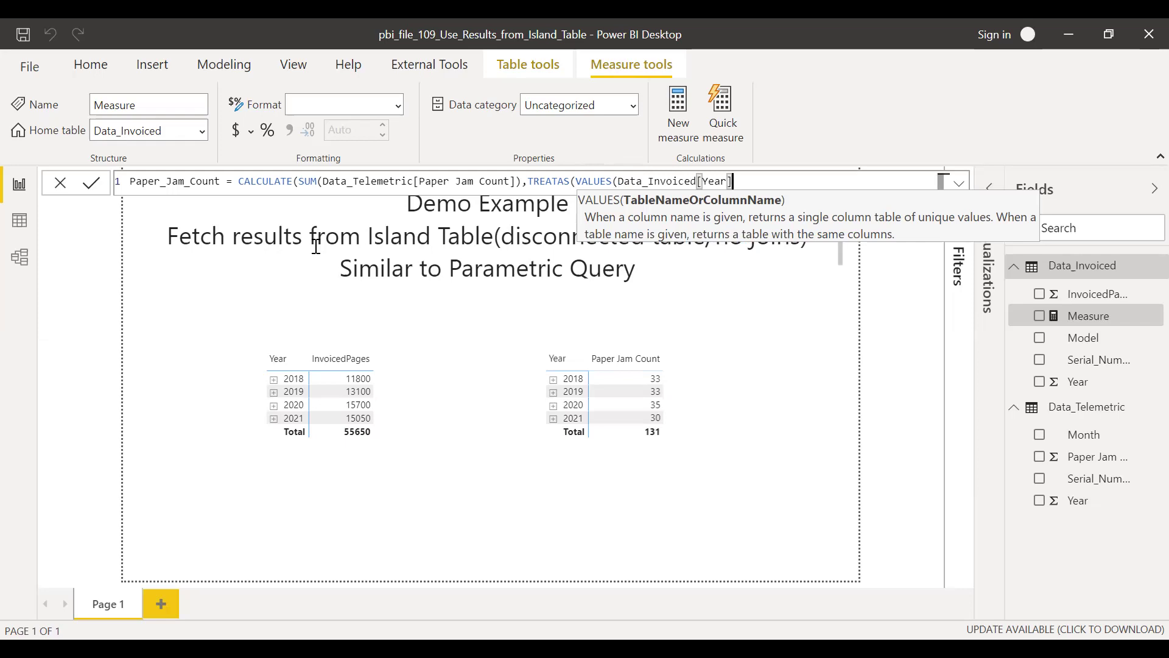
pyautogui.write('),')
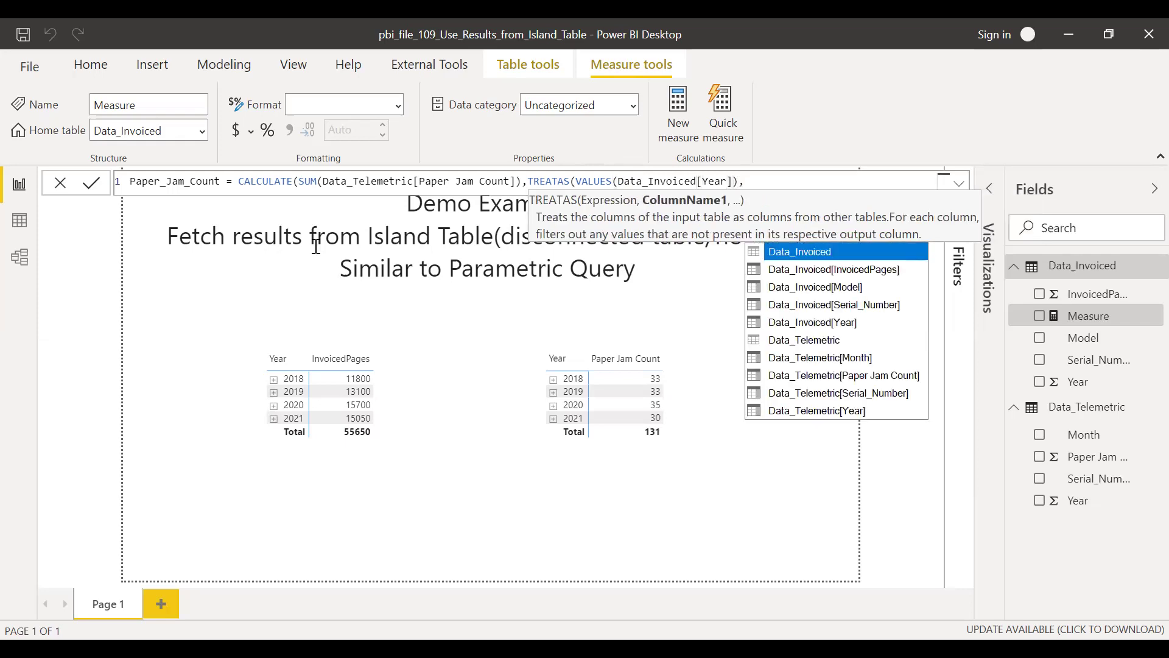
pyautogui.write('year')
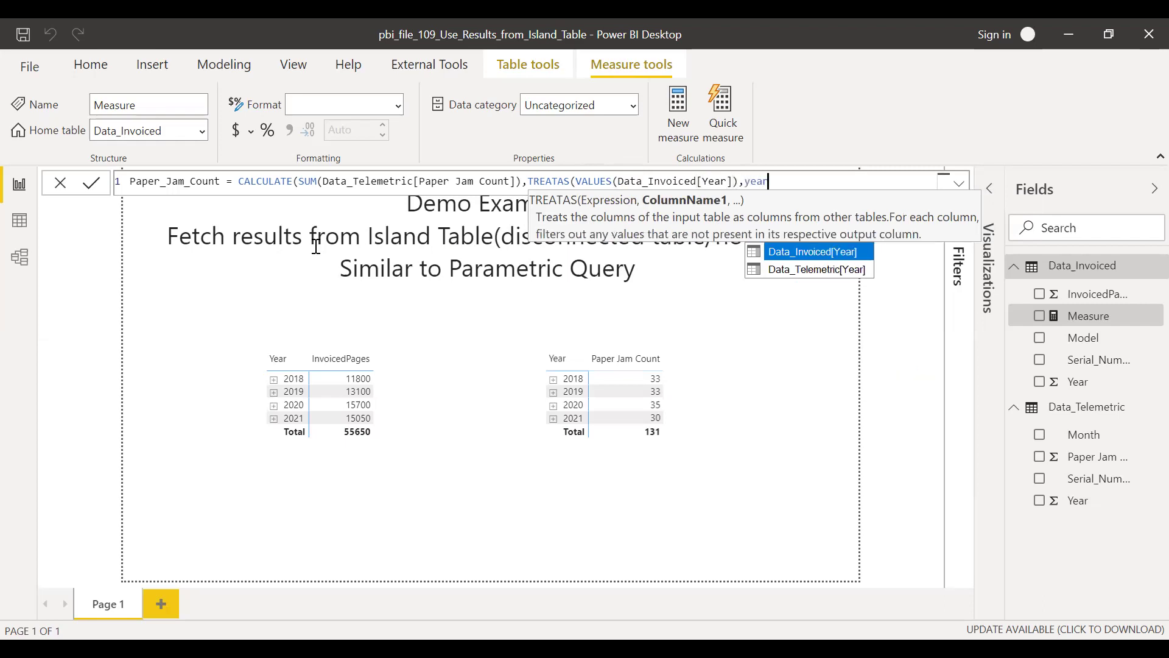
pyautogui.press('Down')
pyautogui.press('Tab')
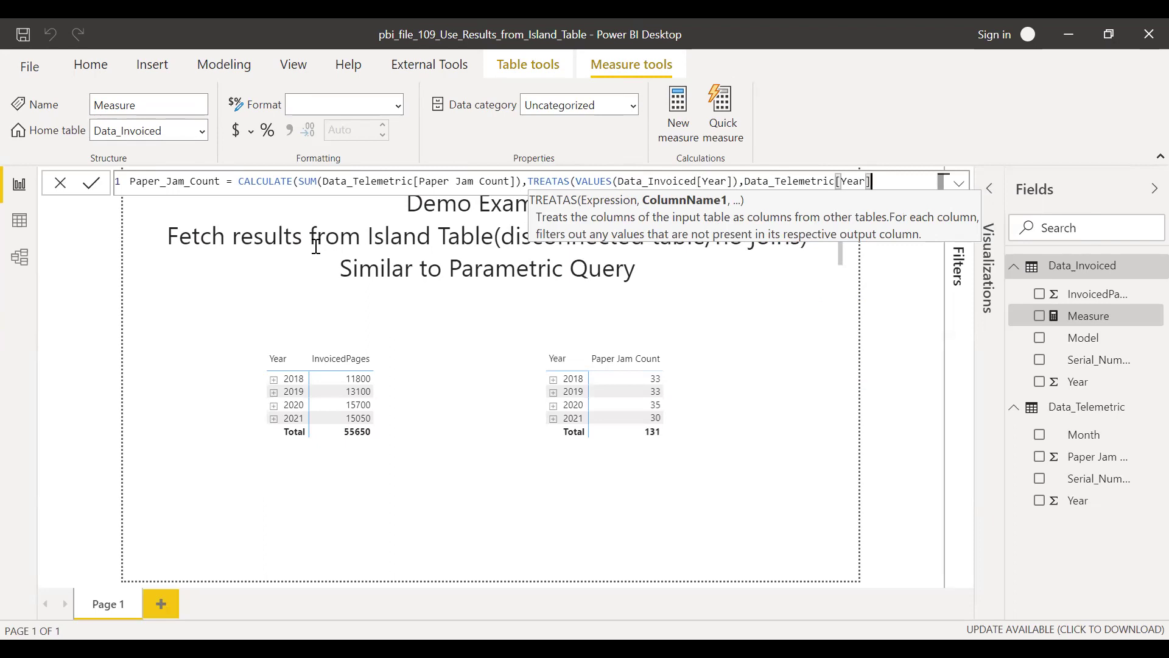
pyautogui.write('))')
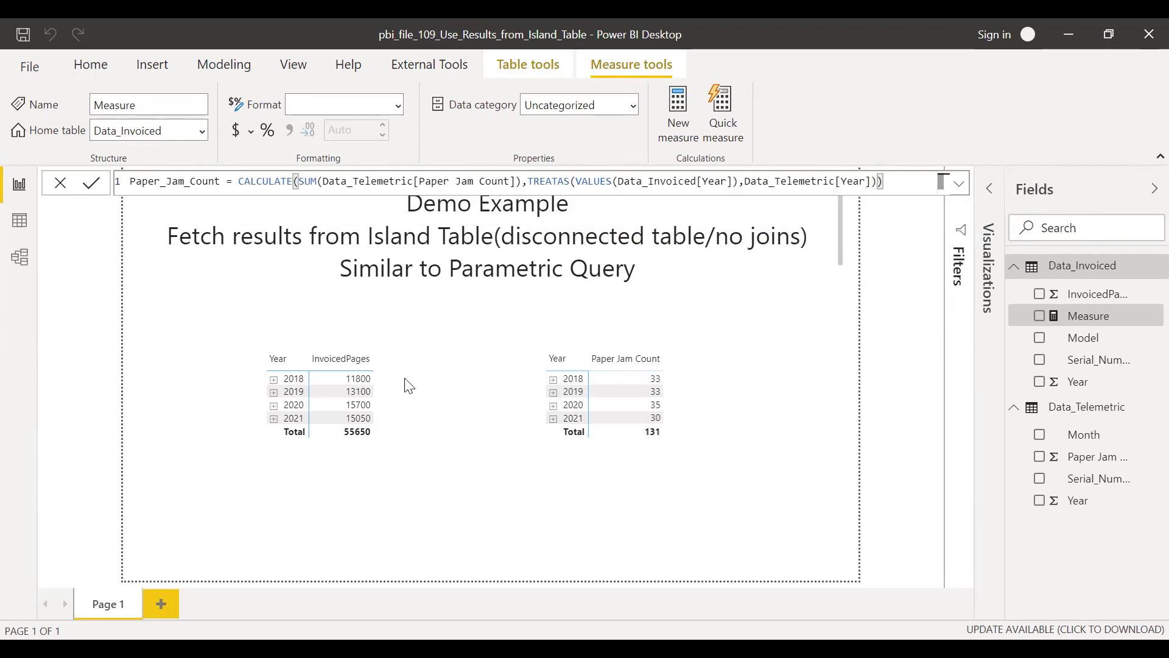
pyautogui.press('Return')
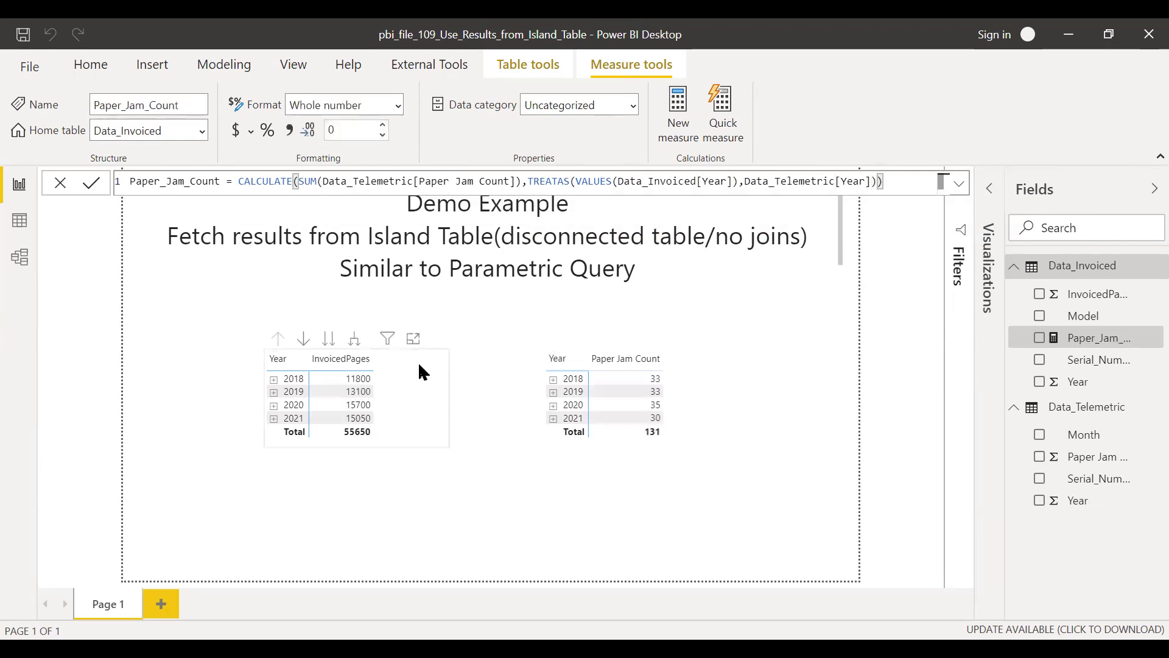
# - Add Paper_Jam_Count to the InvoicedPages matrix and widen the visual to fit it
pyautogui.click(415, 364)
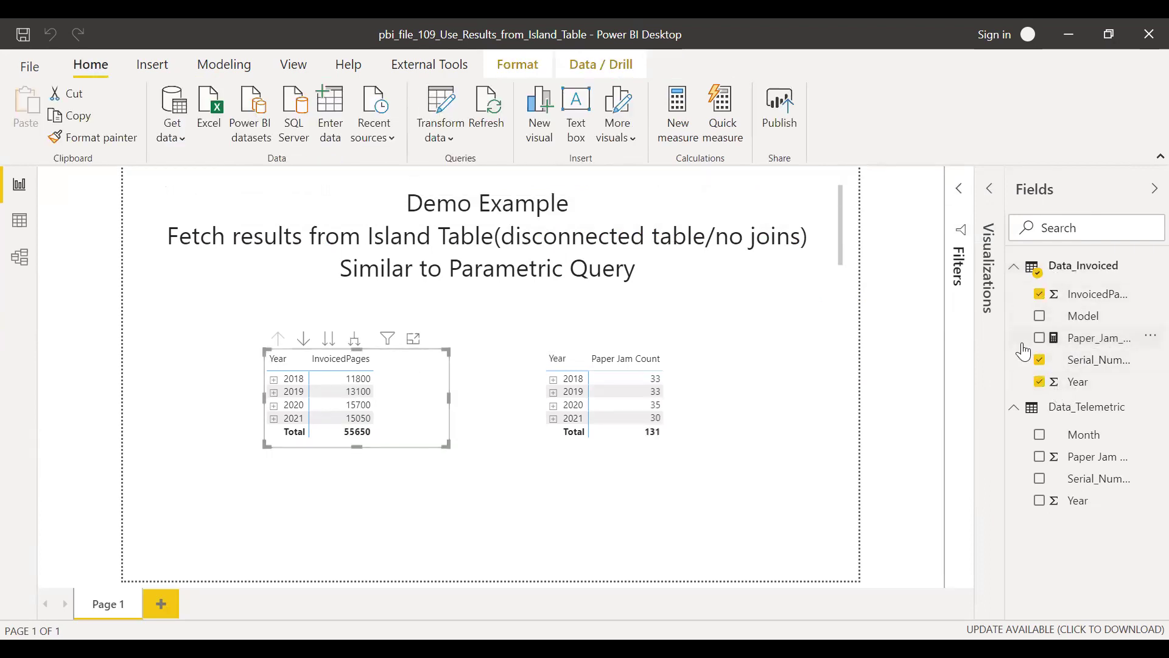
pyautogui.click(1041, 339)
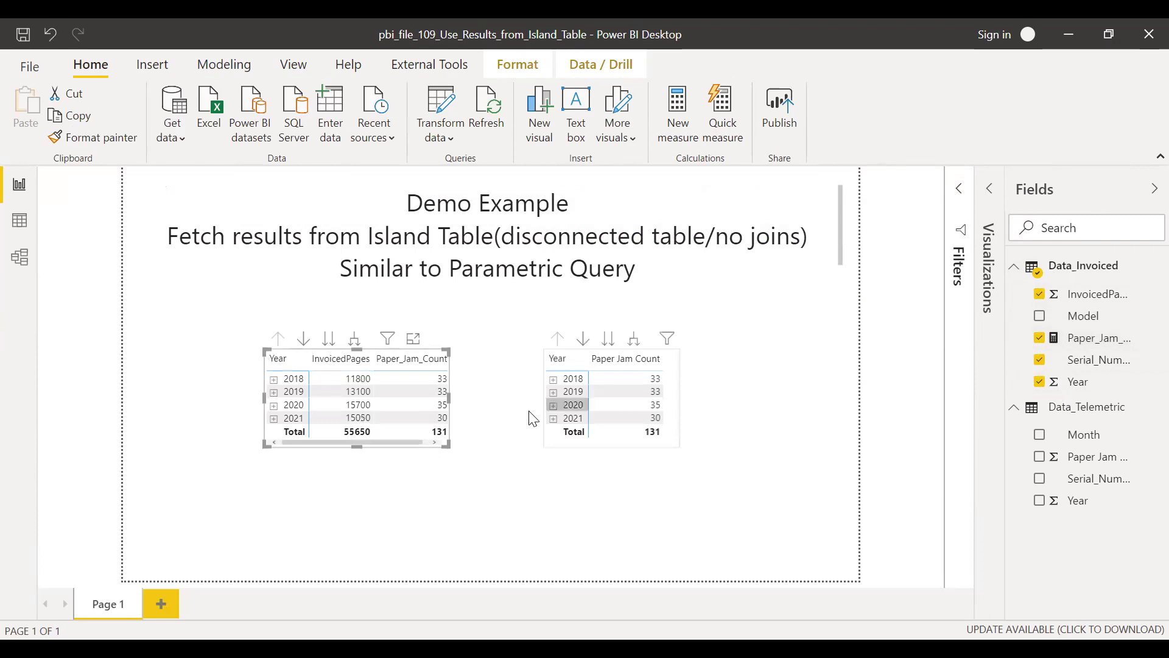
pyautogui.moveTo(452, 402); pyautogui.dragTo(501, 401)
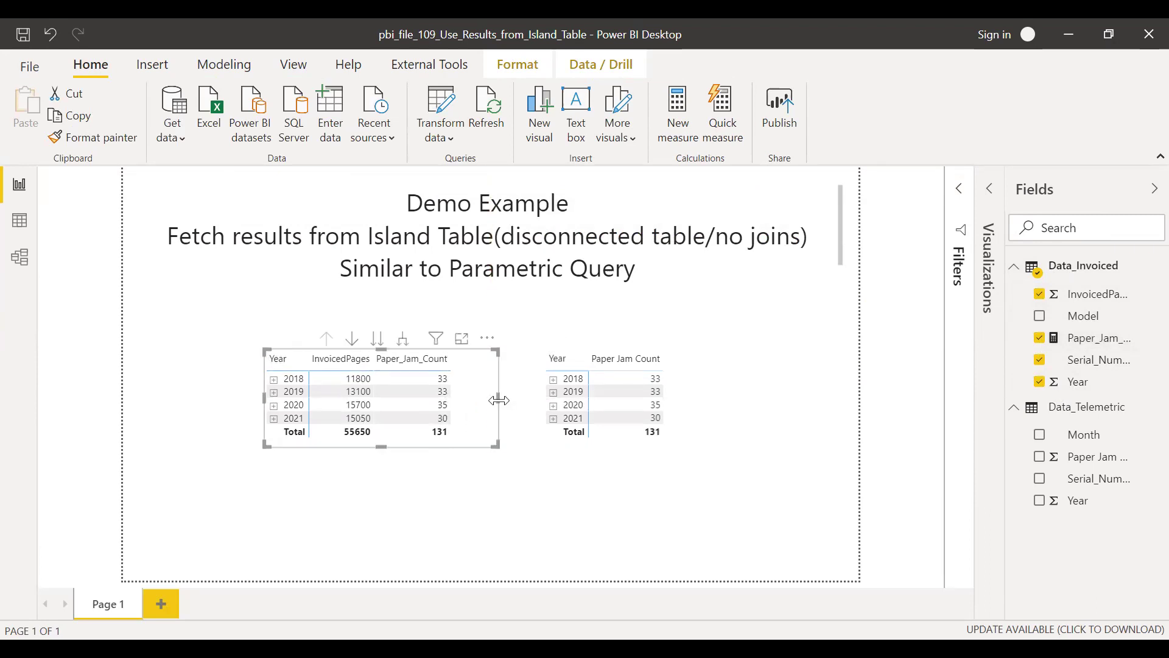
pyautogui.click(449, 394)
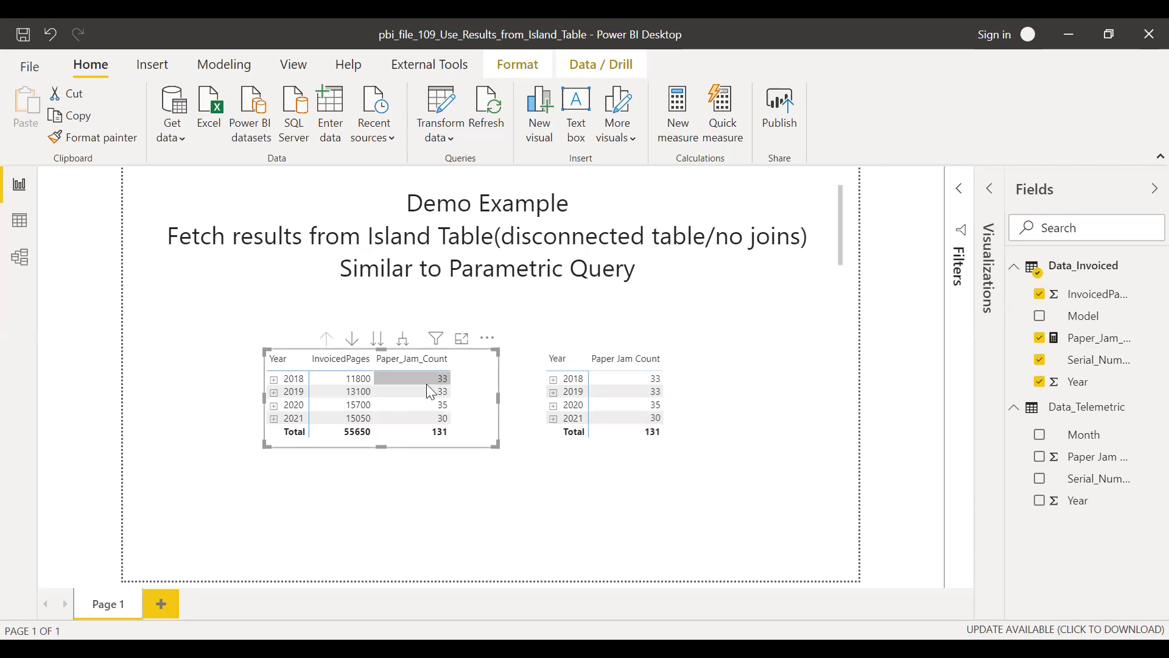
# - Expand and collapse 2018 to check serial rows, then select the Paper_Jam_Count measure
pyautogui.click(273, 379)
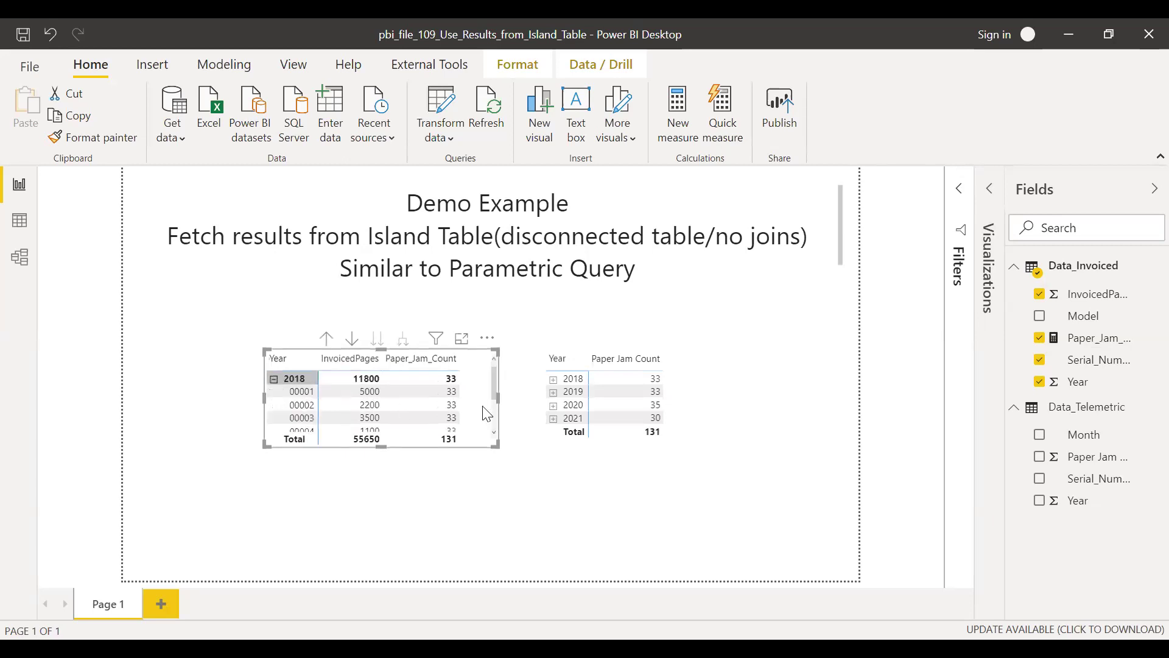
pyautogui.click(275, 379)
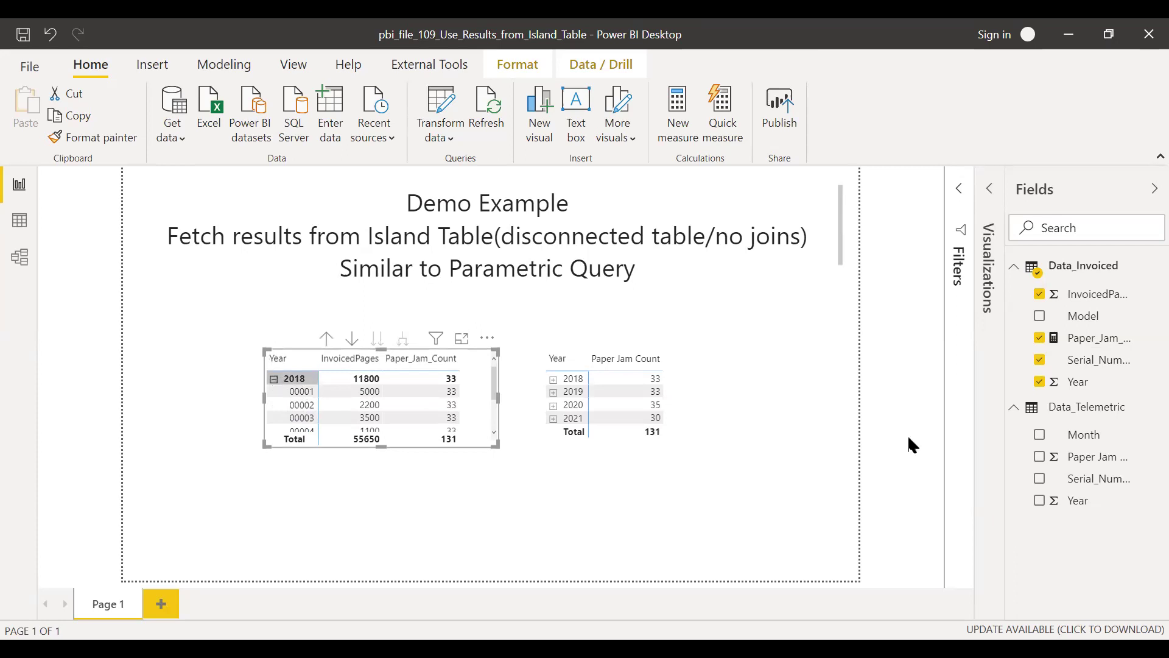
pyautogui.click(1099, 346)
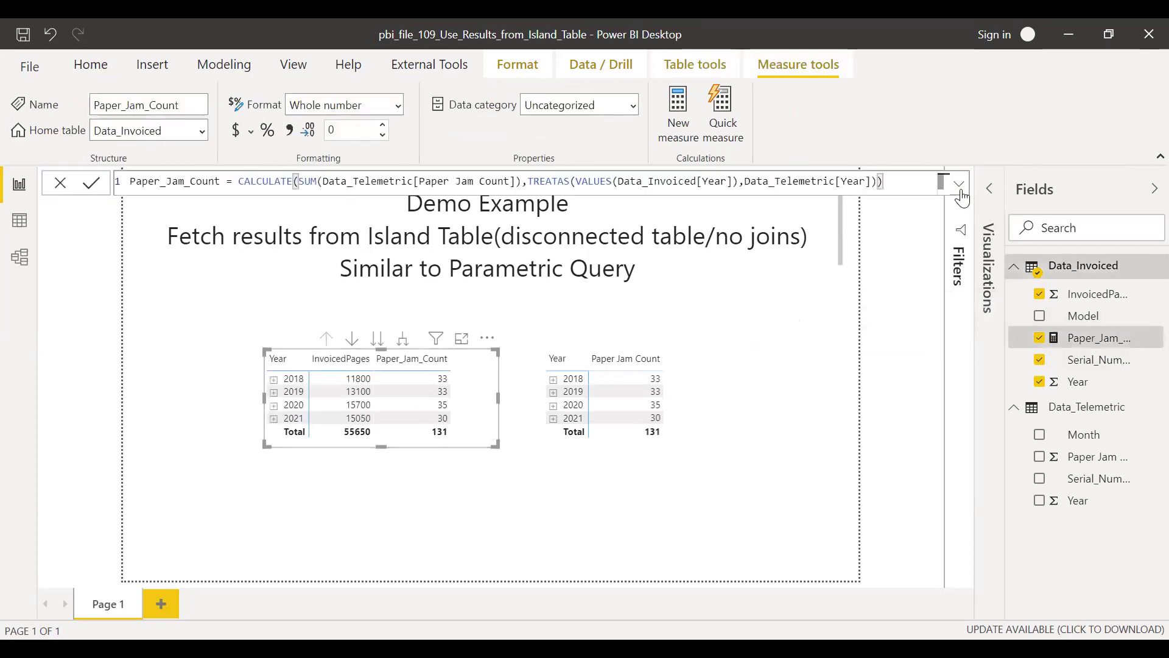
# - In the enlarged formula bar, replace the final parenthesis with a second TREATAS(VALUES( filter
pyautogui.click(960, 185)
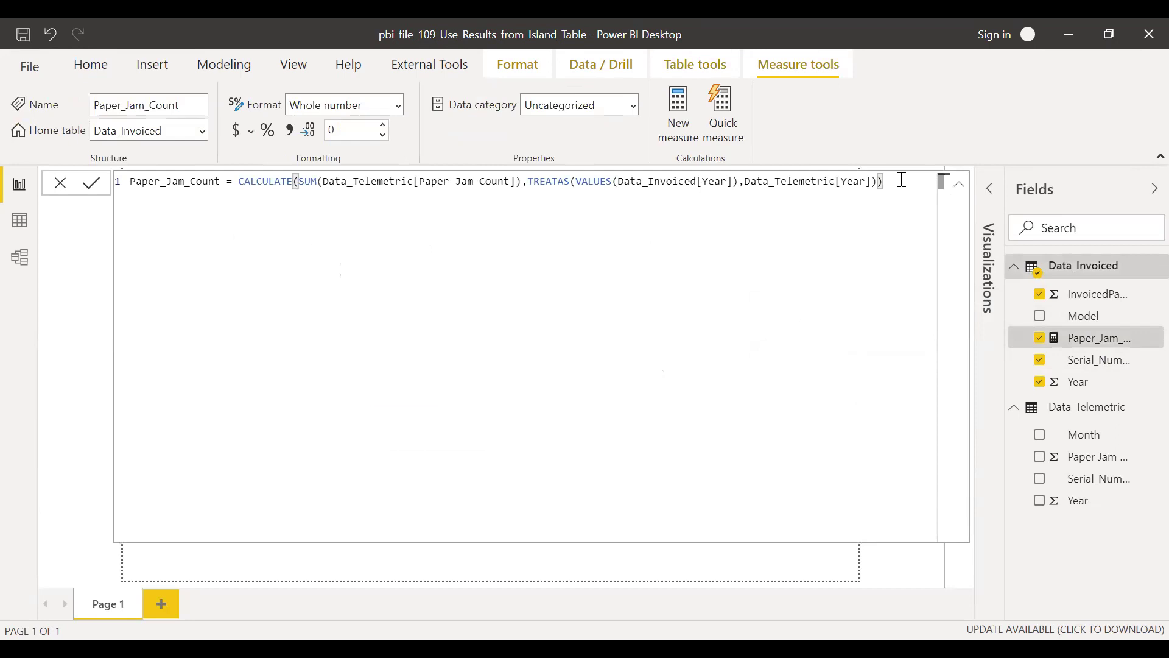
pyautogui.press('BackSpace')
pyautogui.write(',tre')
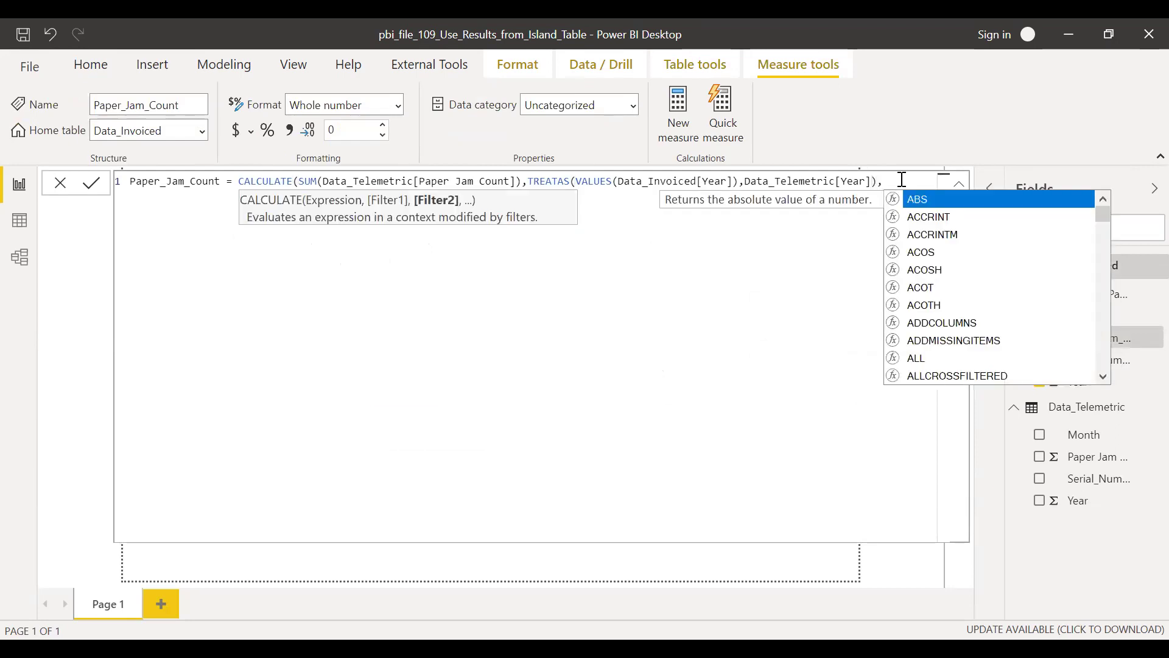
pyautogui.press('Tab')
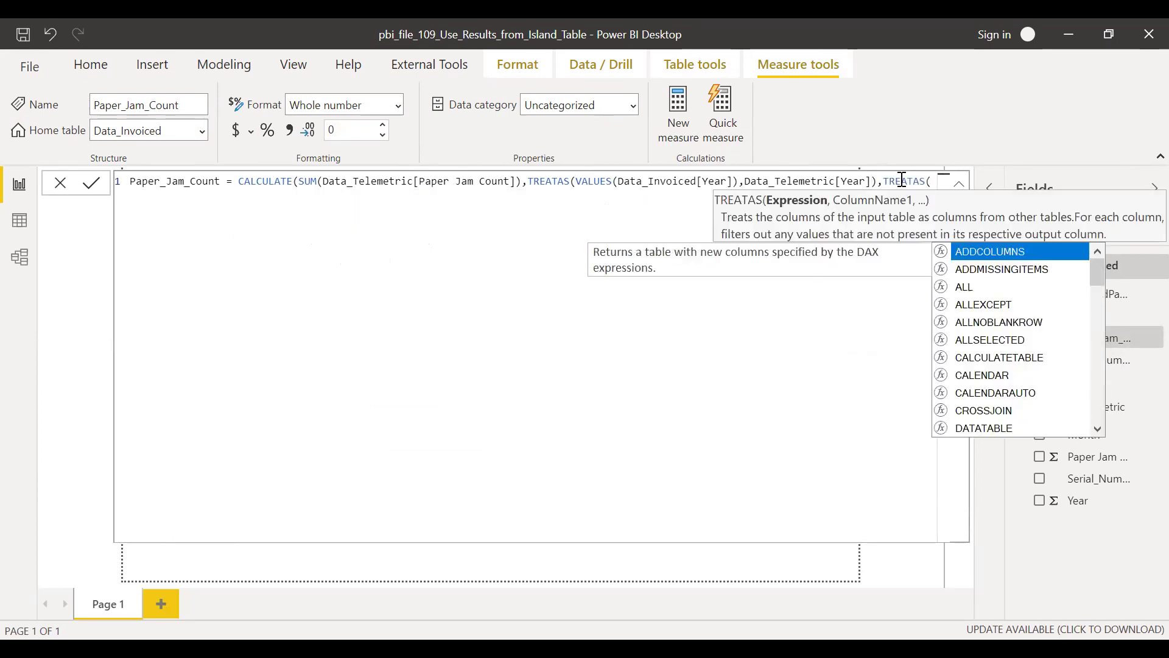
pyautogui.write('cv')
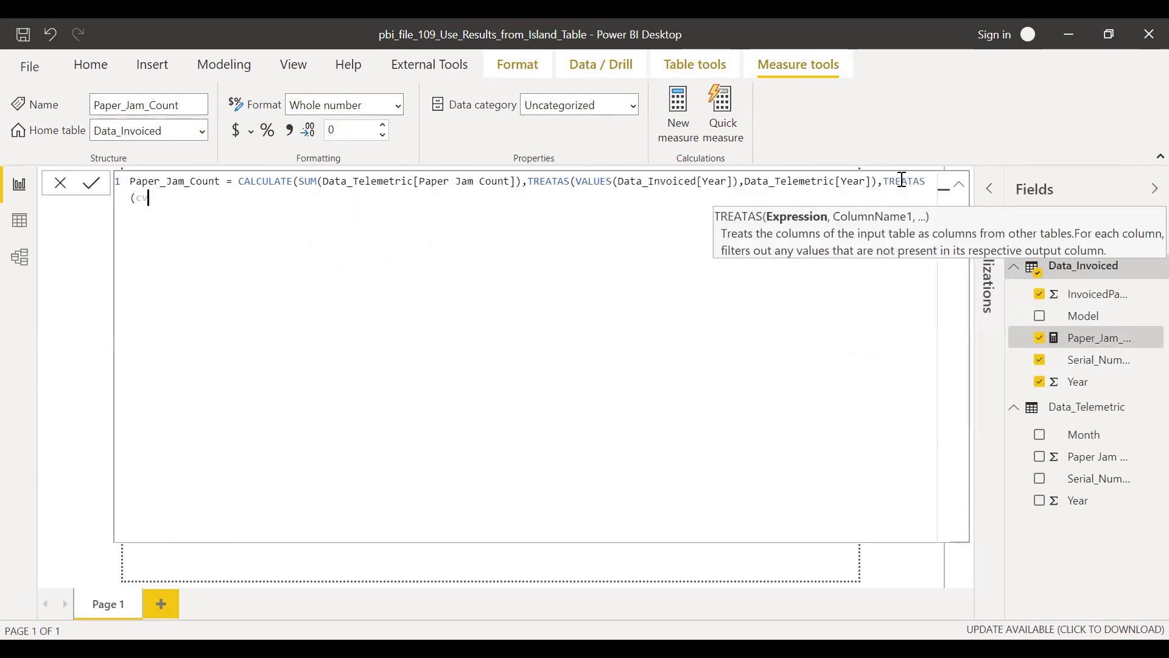
pyautogui.press('BackSpace')
pyautogui.press('BackSpace')
pyautogui.write('value')
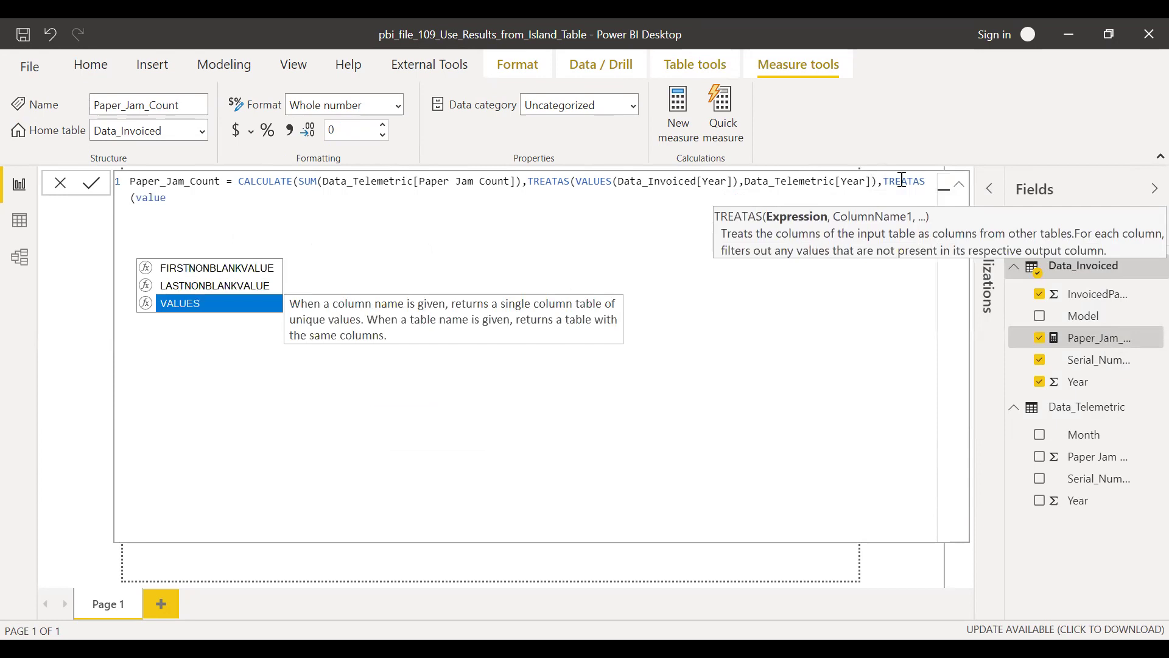
pyautogui.press('Tab')
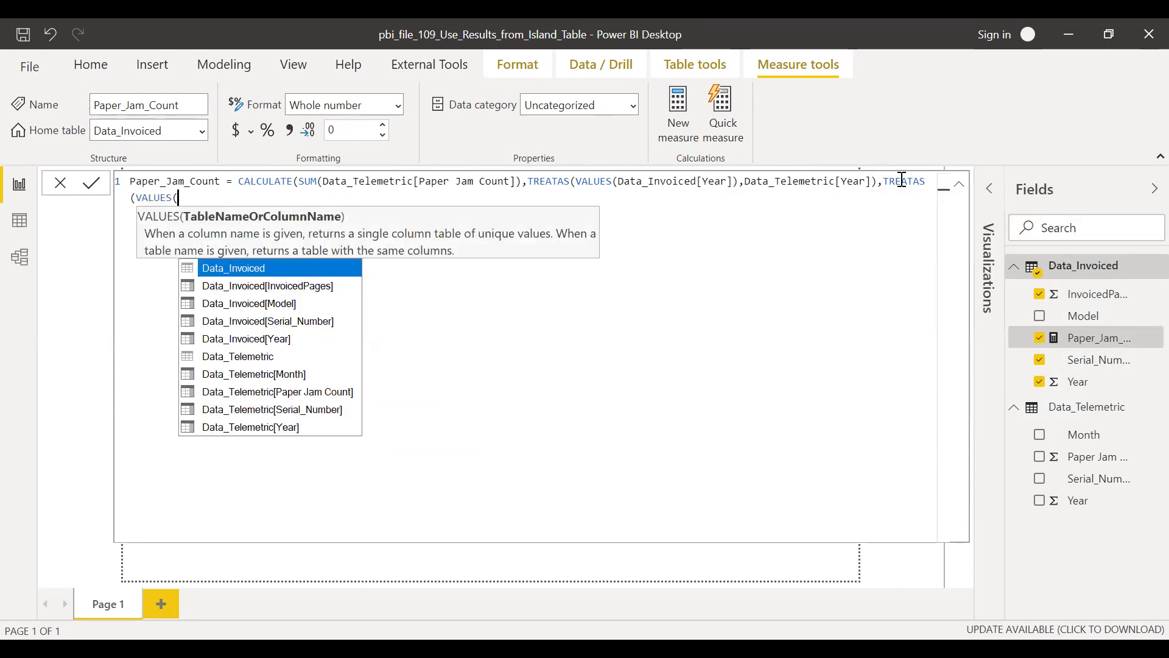
# - Map Data_Invoiced[Serial_Number] onto Data_Telemetric[Serial_Number] and close the formula
pyautogui.write('seri')
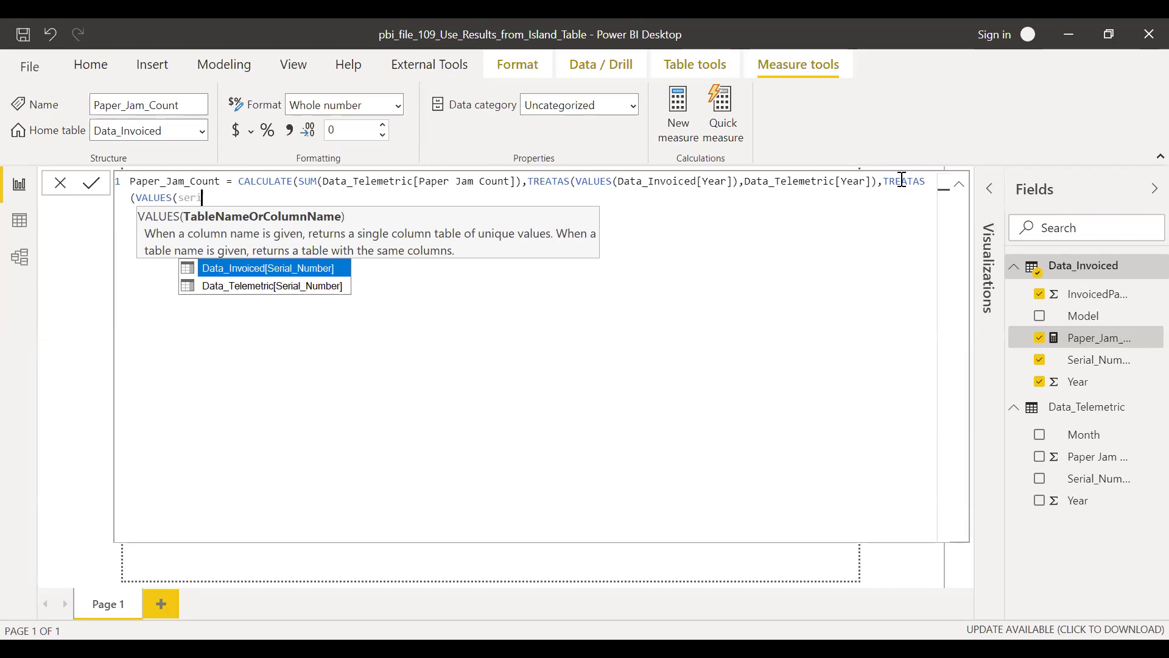
pyautogui.press('Tab')
pyautogui.write(')')
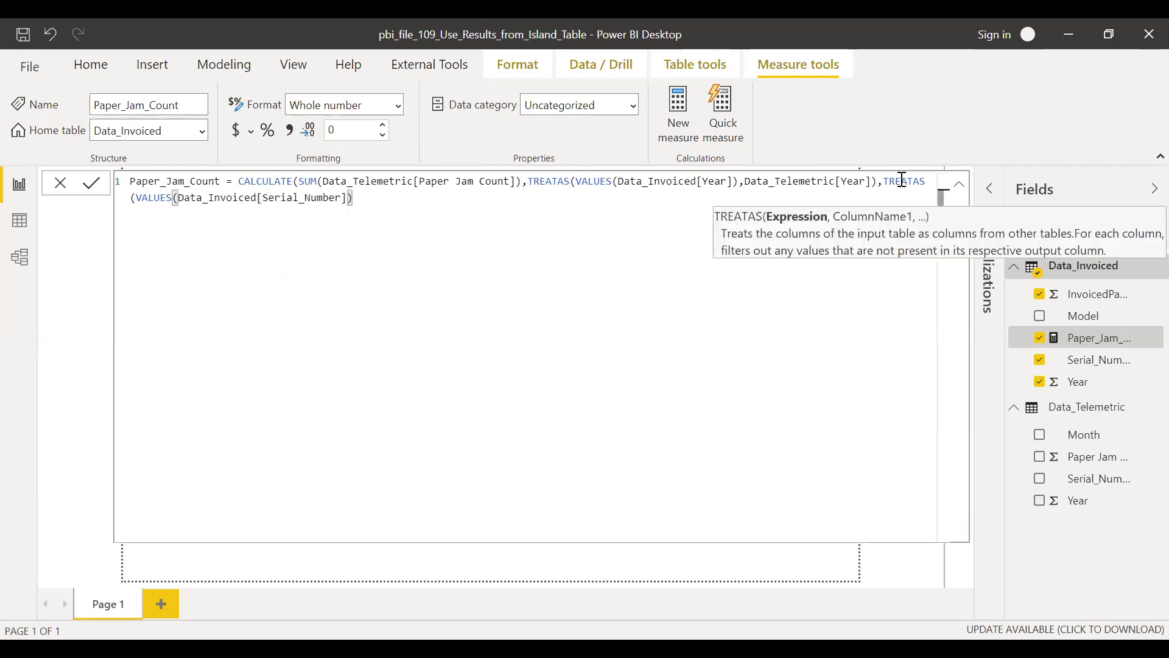
pyautogui.write(',')
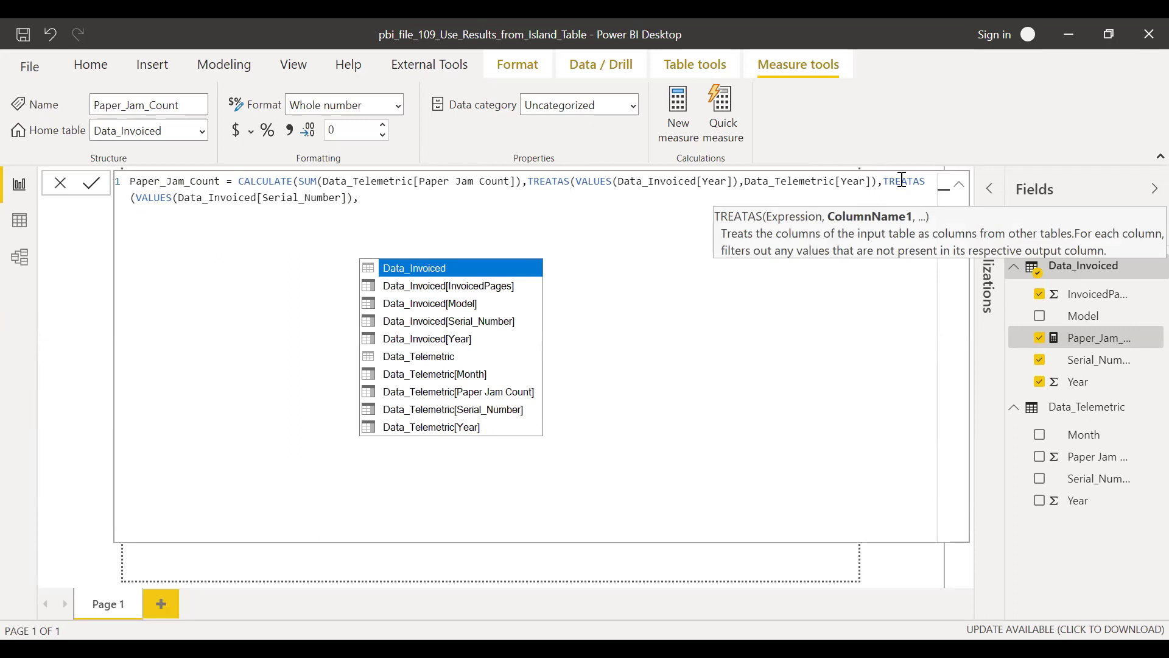
pyautogui.write('seri')
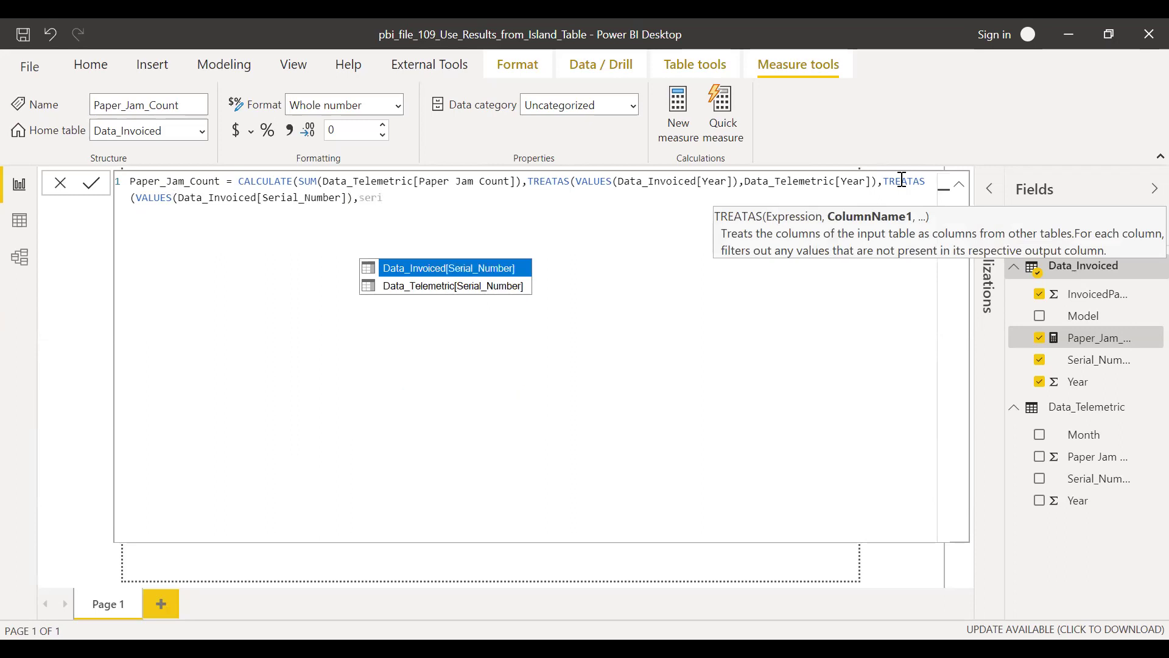
pyautogui.press('Down')
pyautogui.press('Tab')
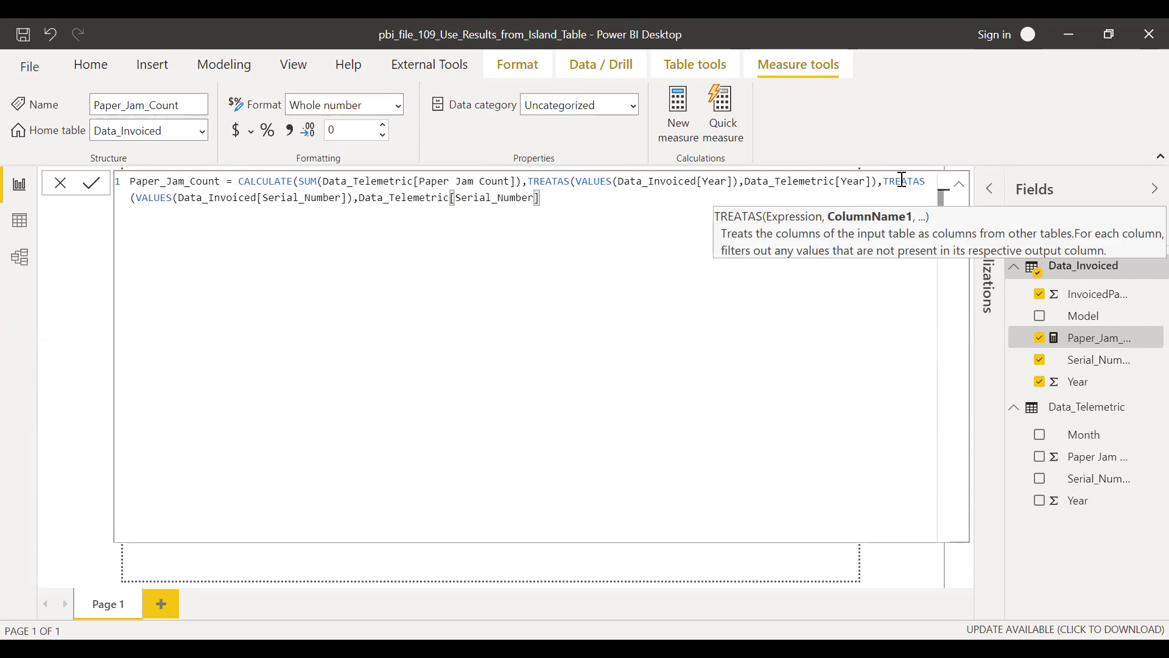
pyautogui.write('))')
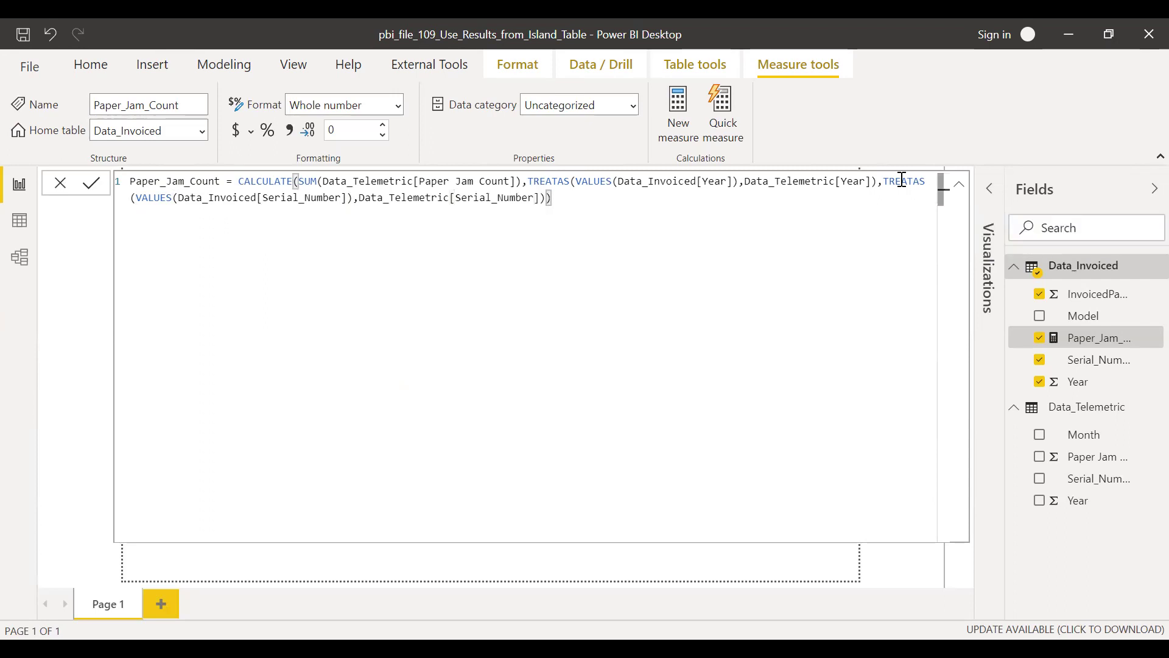
pyautogui.click(963, 192)
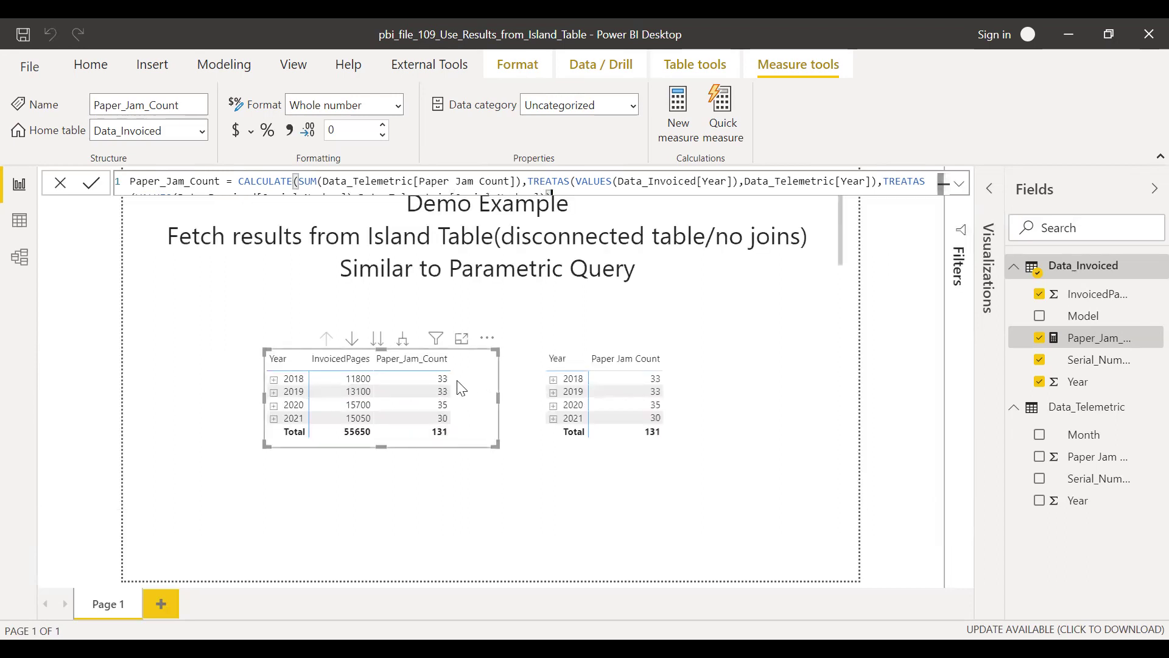
# - Expand 2018 to show per-serial jam counts 7, 3 and 14, then deselect the matrix
pyautogui.click(290, 383)
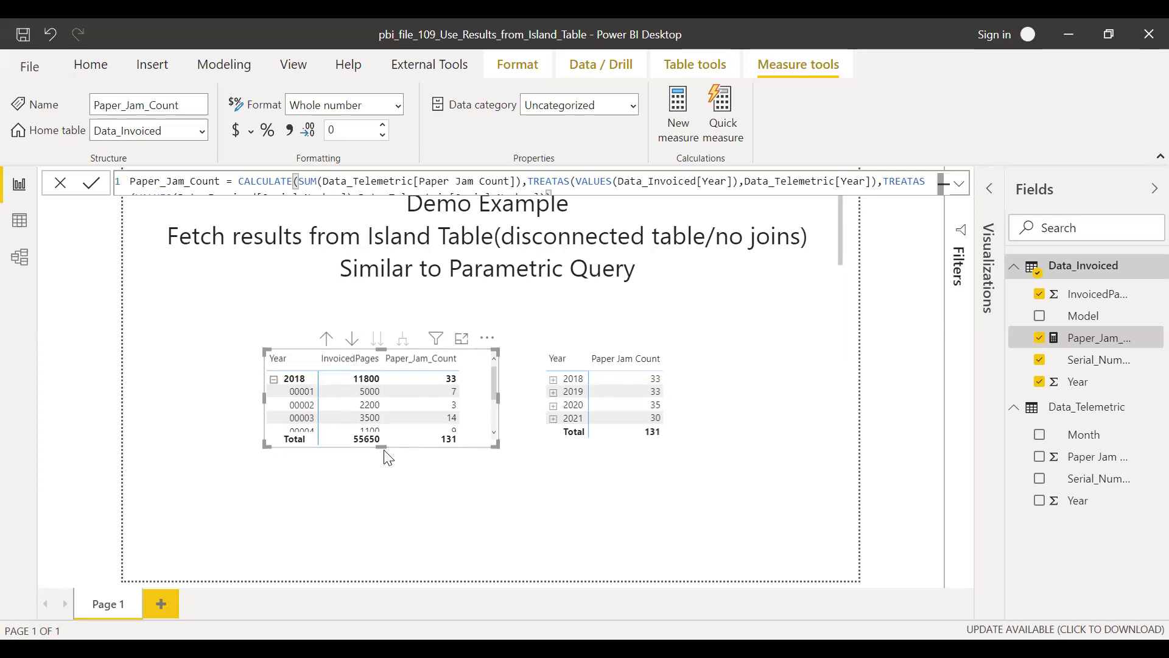
pyautogui.click(527, 503)
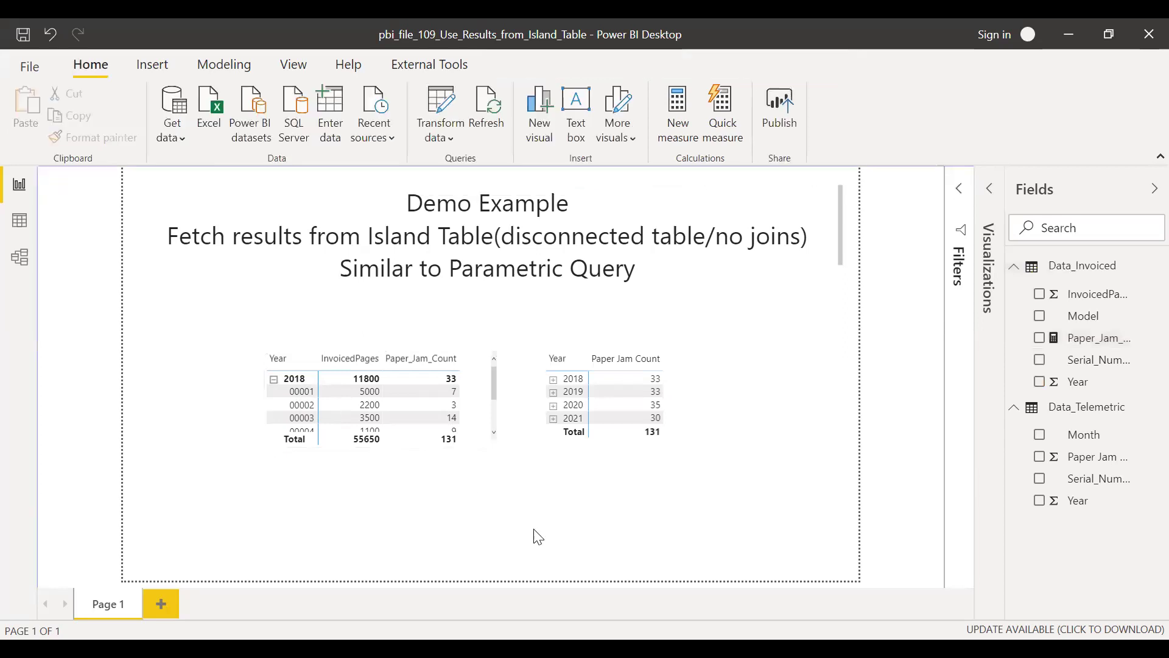